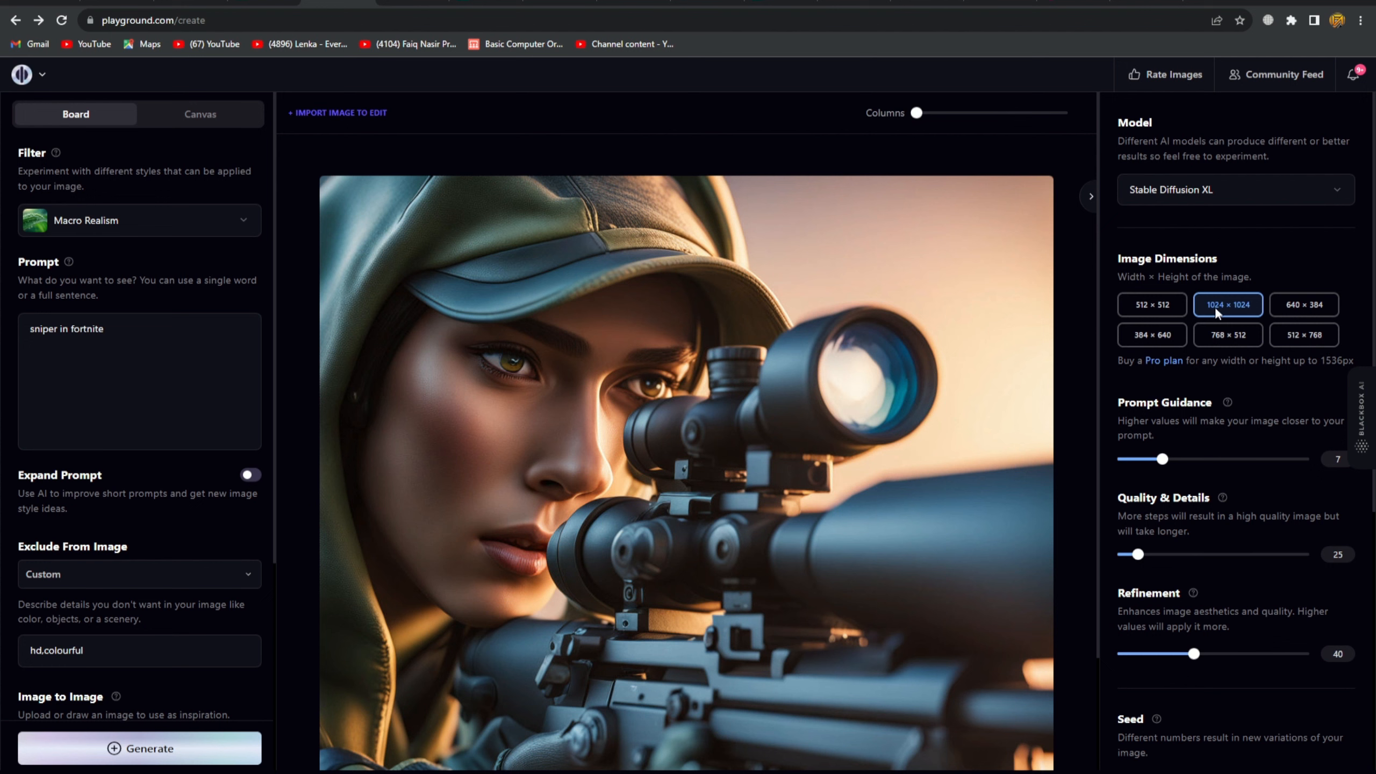
# - Generate another 1024 × 1024 image from the "sniper in fortnite" prompt with the Macro Realism filter
pyautogui.moveTo(799, 312)
pyautogui.click(187, 747)
pyautogui.scroll(-15, 523, 537)
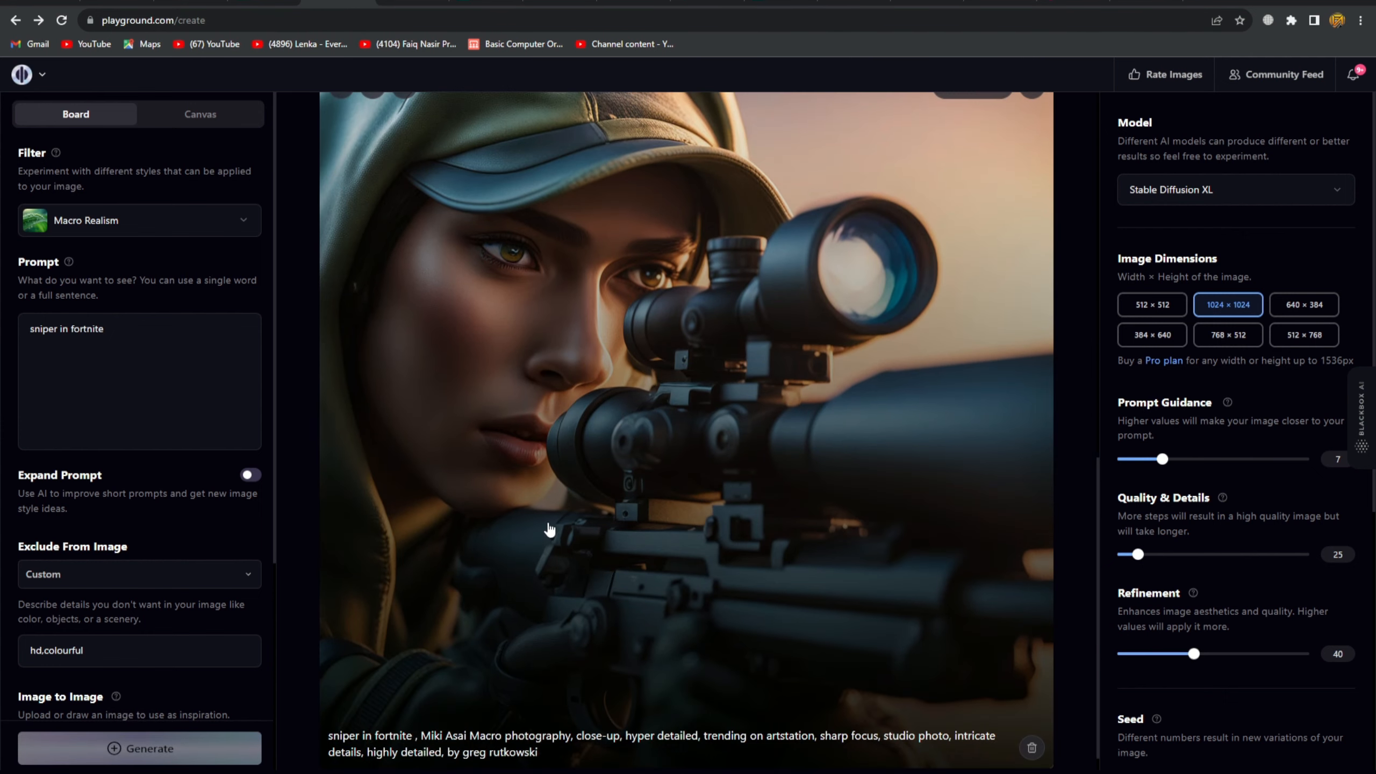
pyautogui.scroll(9, 720, 446)
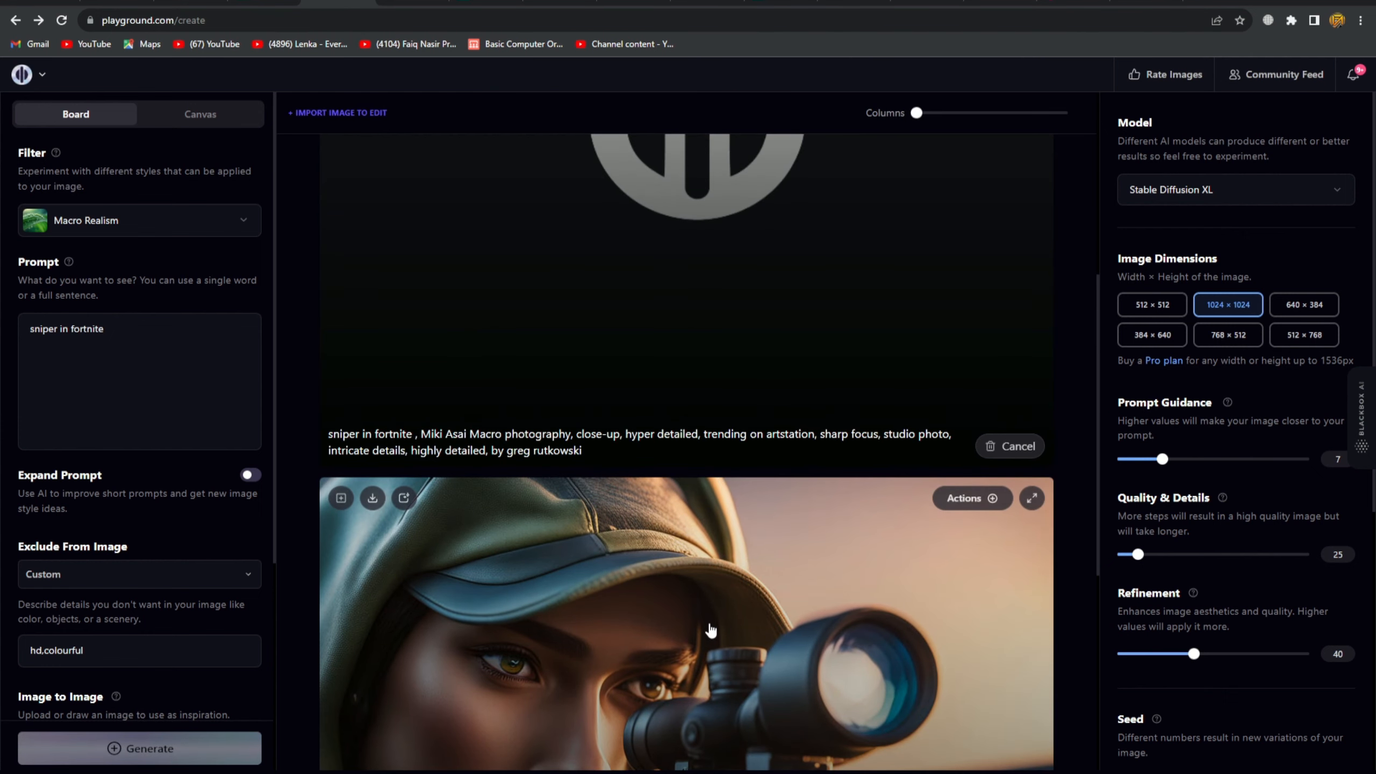
pyautogui.scroll(6, 708, 612)
# - Compare the newly generated sniper image with the earlier one on the board
pyautogui.scroll(-4, 928, 607)
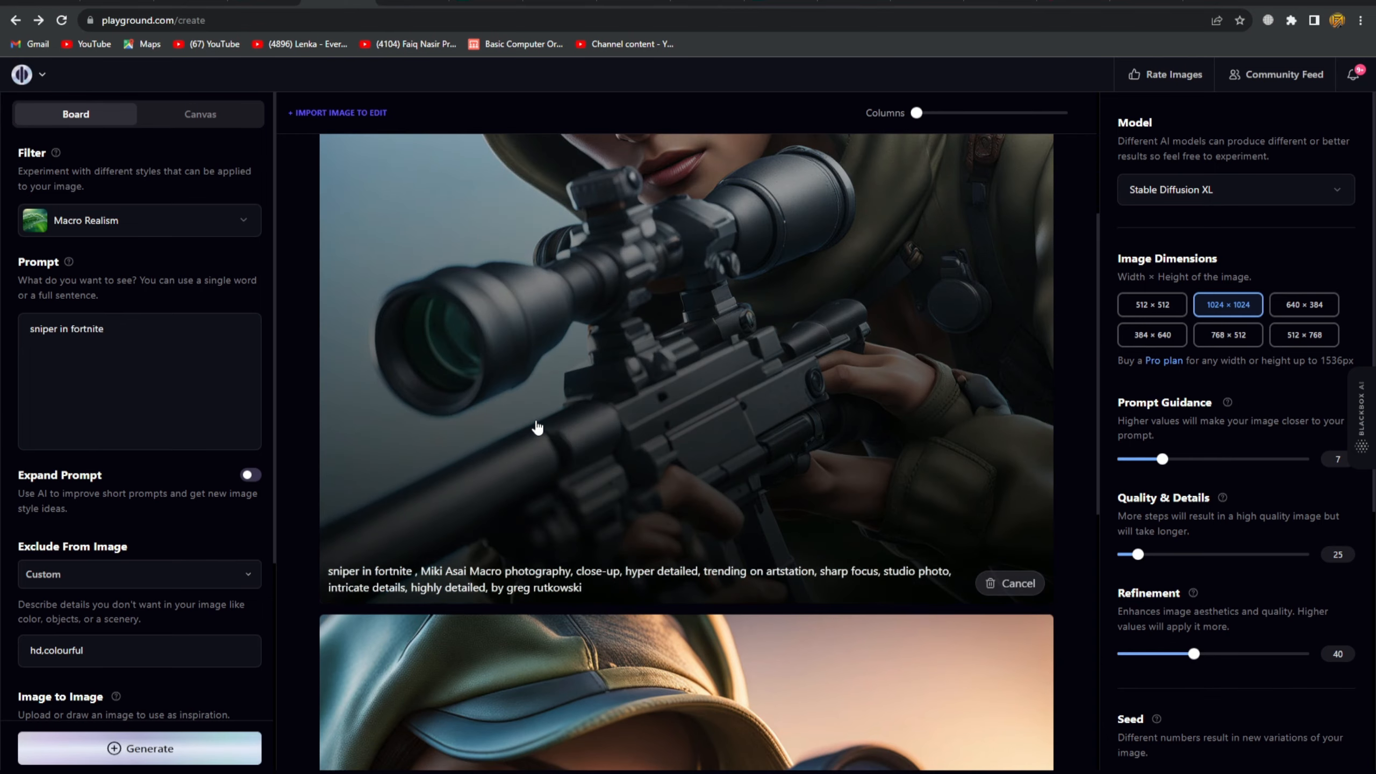
pyautogui.scroll(5, 541, 429)
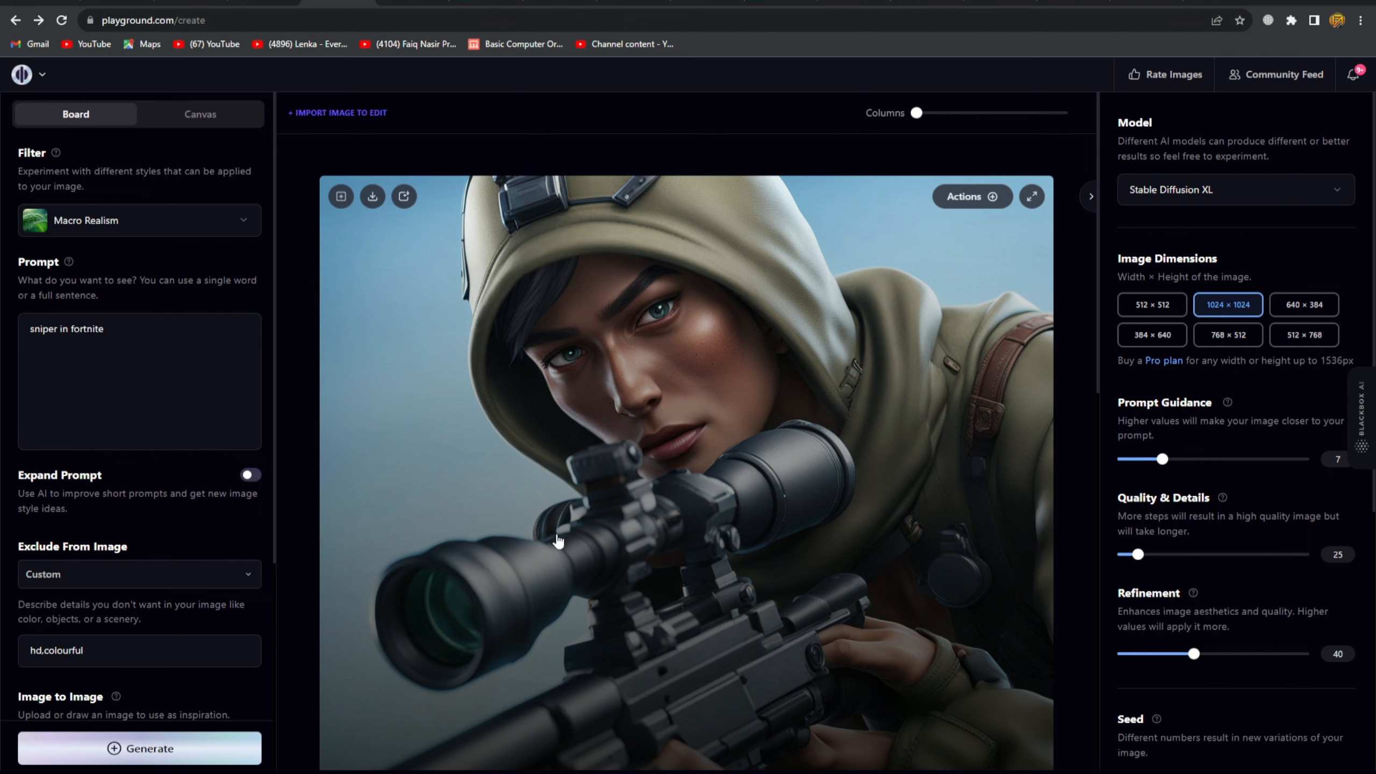
pyautogui.scroll(-4, 583, 535)
pyautogui.scroll(-6, 583, 535)
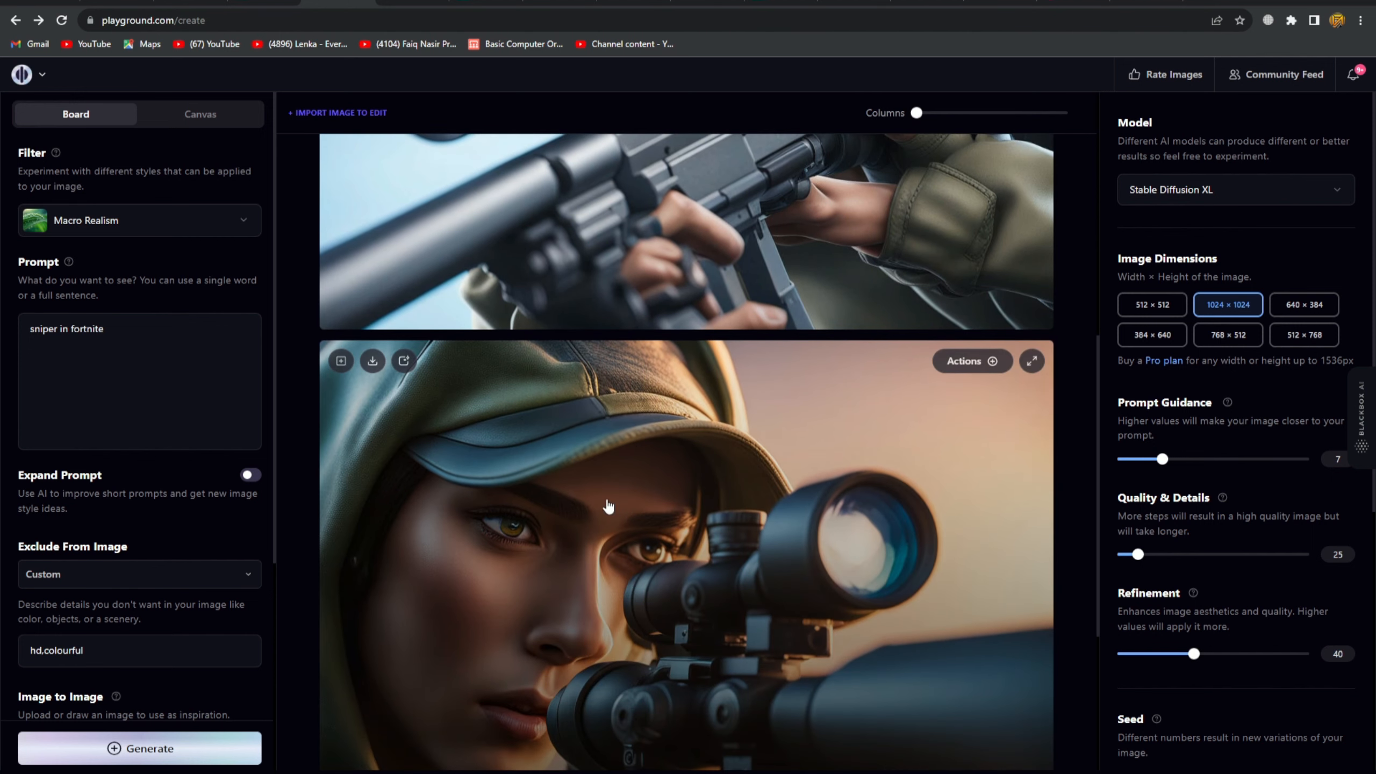
pyautogui.scroll(-4, 606, 504)
pyautogui.scroll(13, 602, 363)
pyautogui.scroll(4, 602, 379)
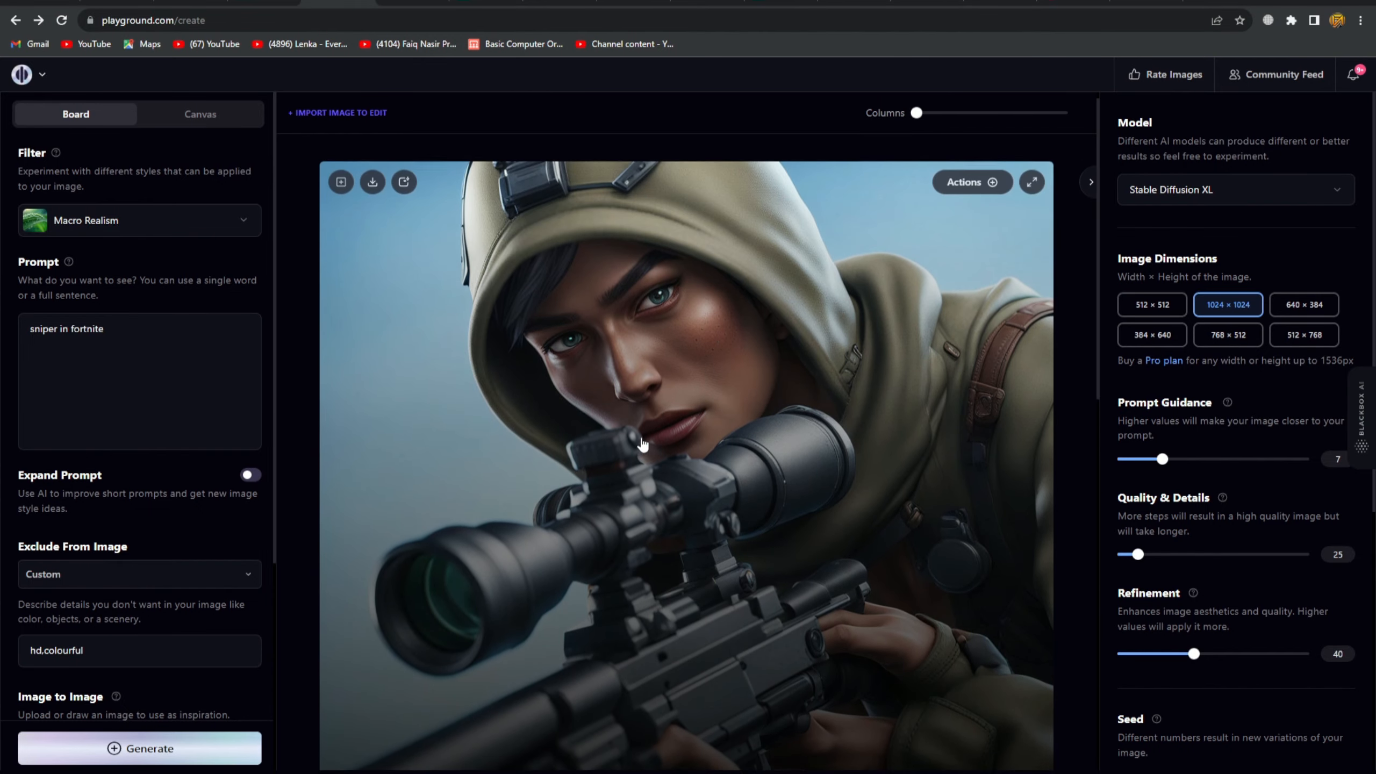
pyautogui.scroll(-10, 637, 456)
pyautogui.scroll(-4, 638, 457)
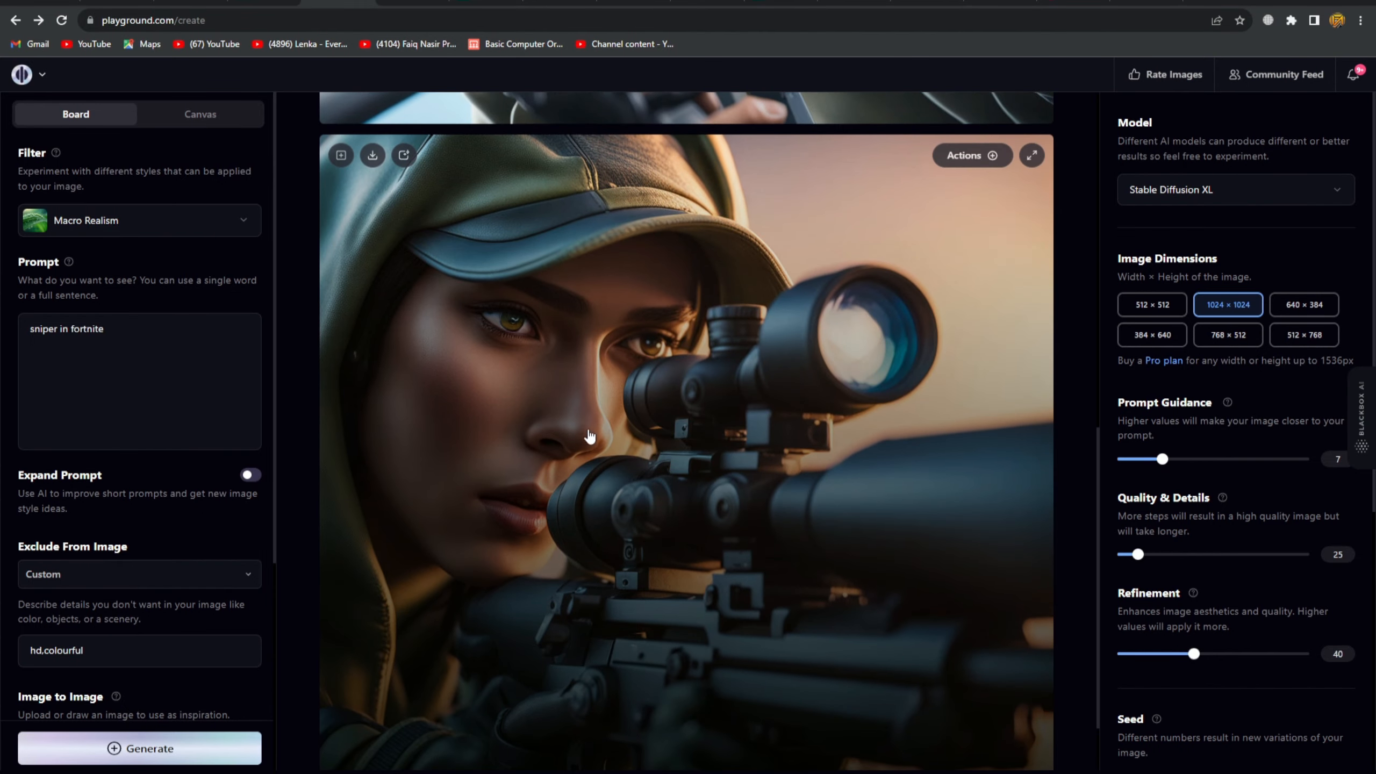
# - Download the generated image of the sniper in a cap and copy the picture from the Photos viewer
pyautogui.click(373, 157)
pyautogui.click(575, 704)
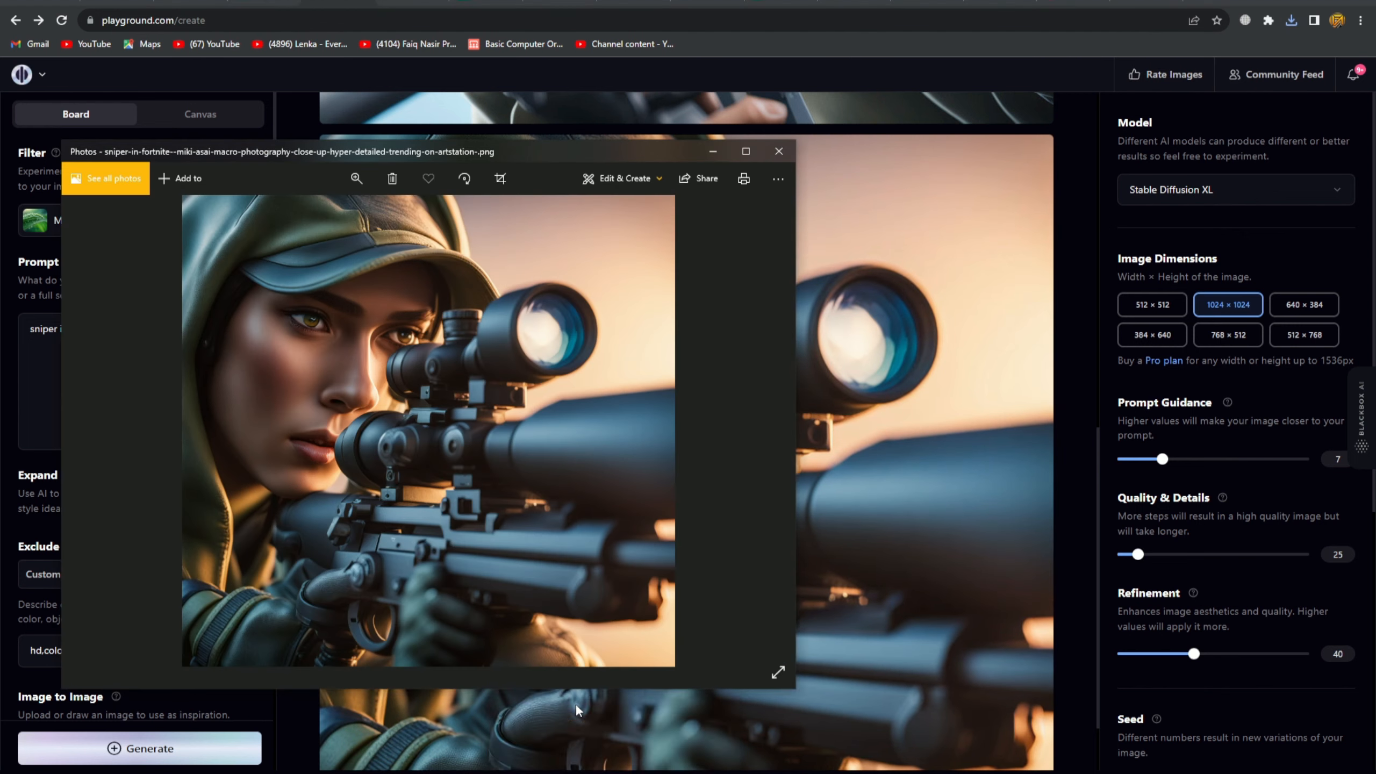
pyautogui.click(774, 182)
pyautogui.click(718, 274)
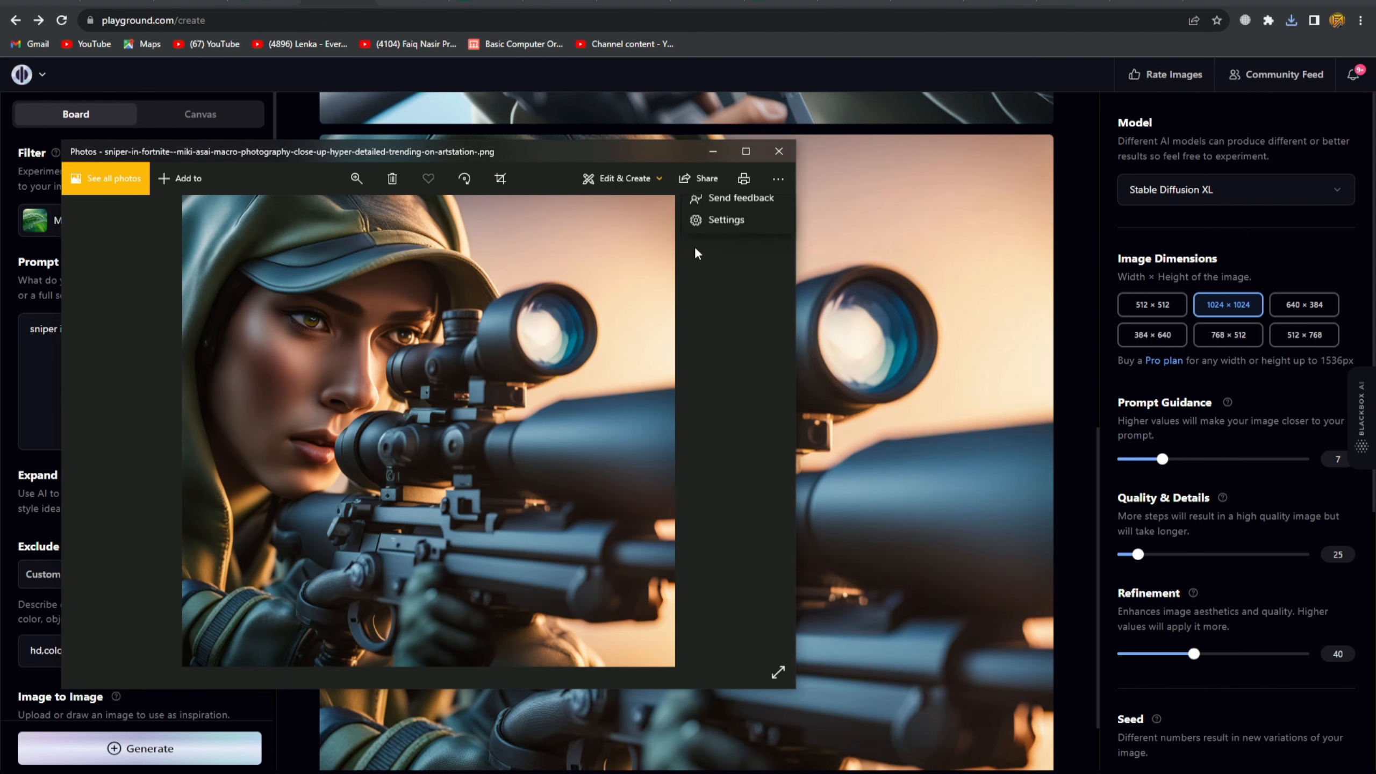
pyautogui.click(872, 231)
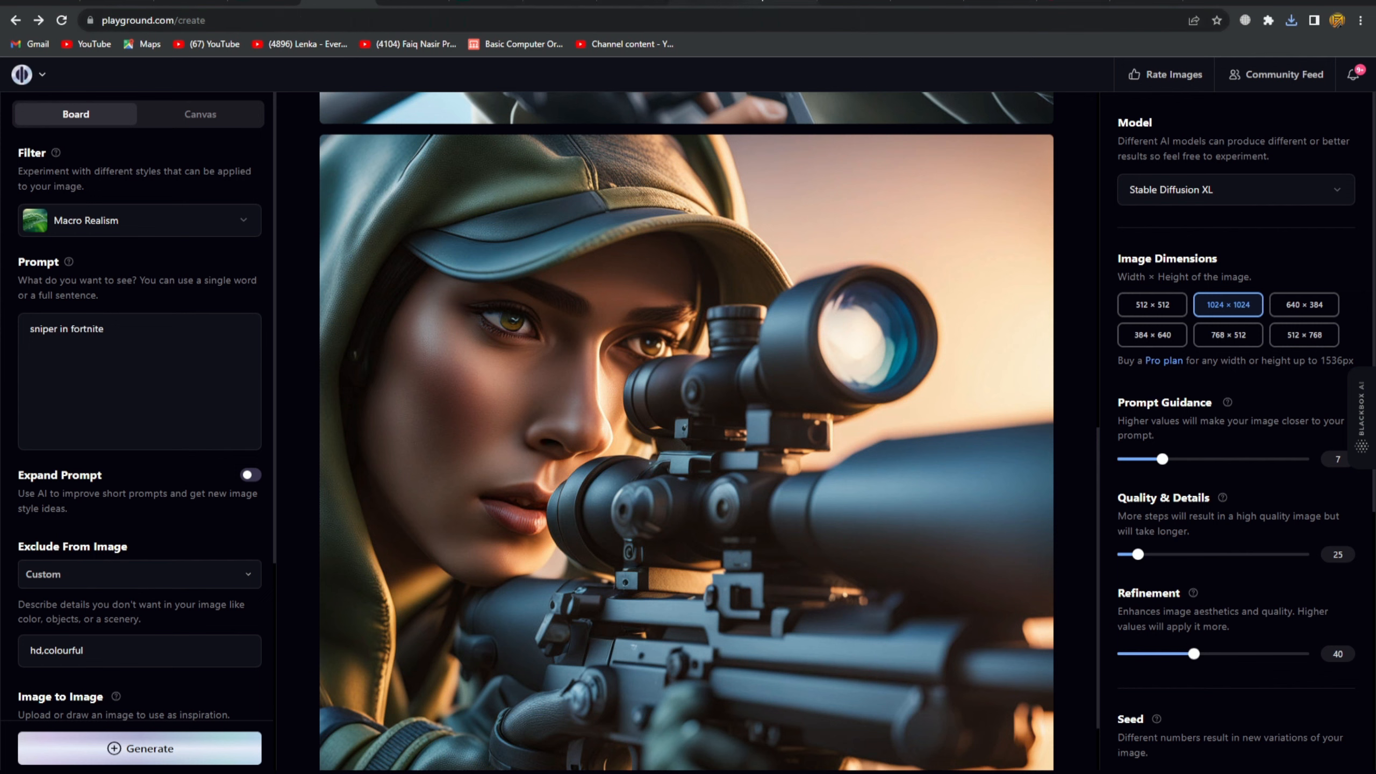
# - Switch to the Pixlr Editor start screen in the browser
pyautogui.click(775, 5)
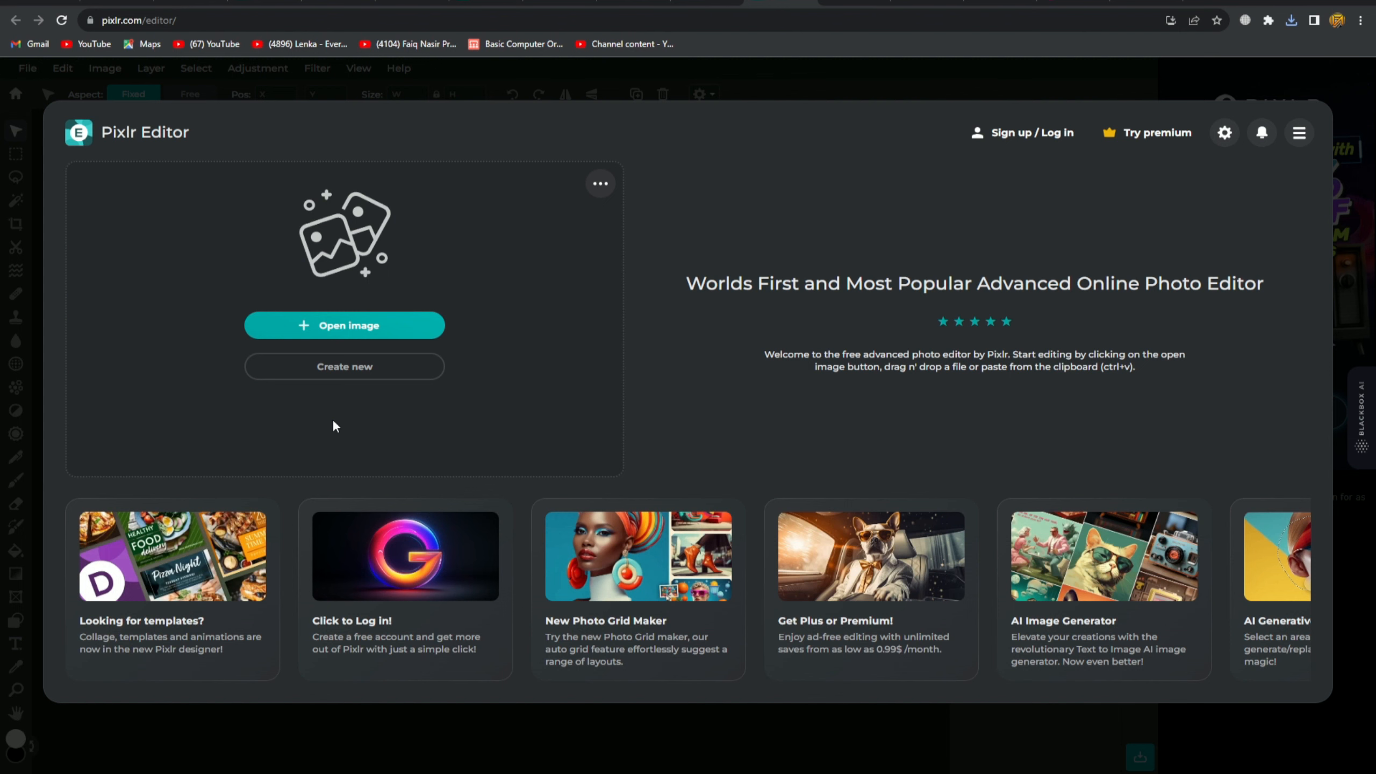
pyautogui.click(410, 335)
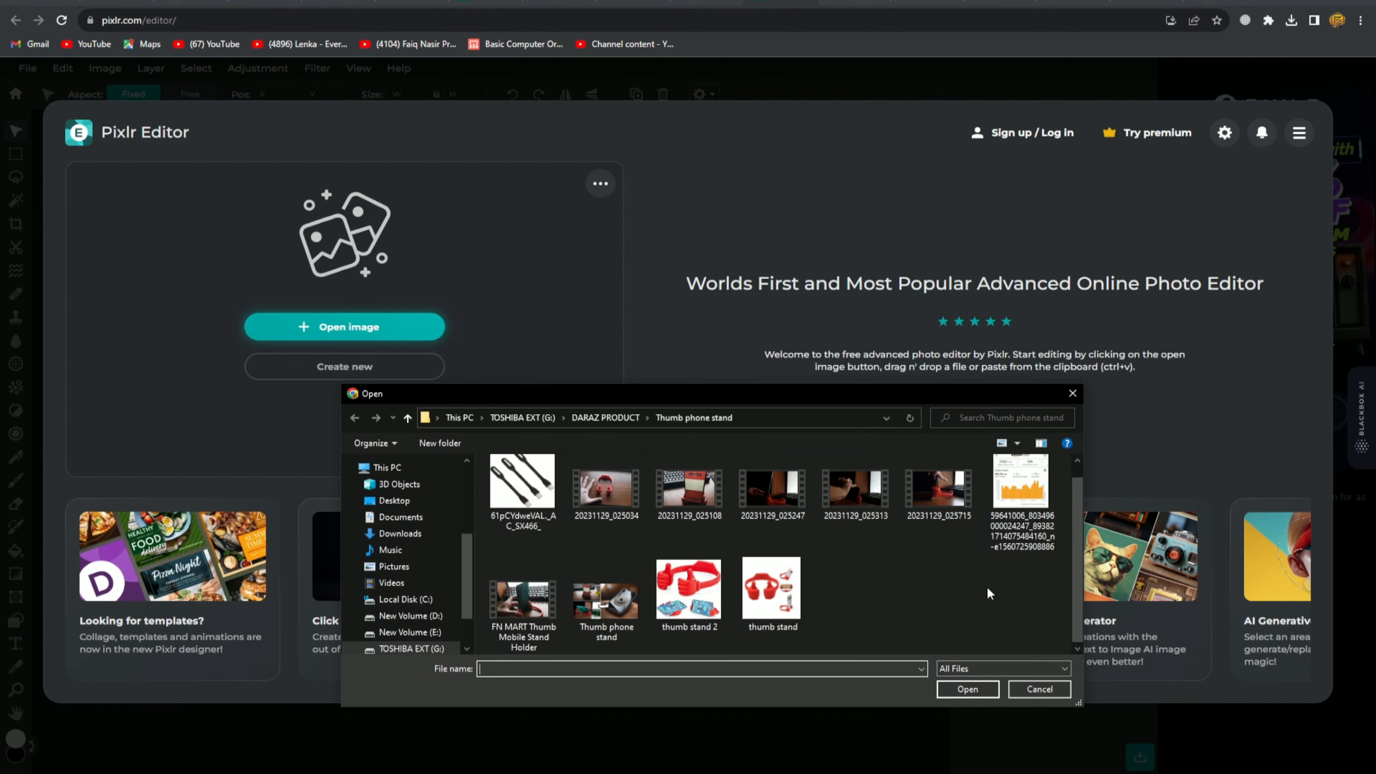
pyautogui.click(1070, 393)
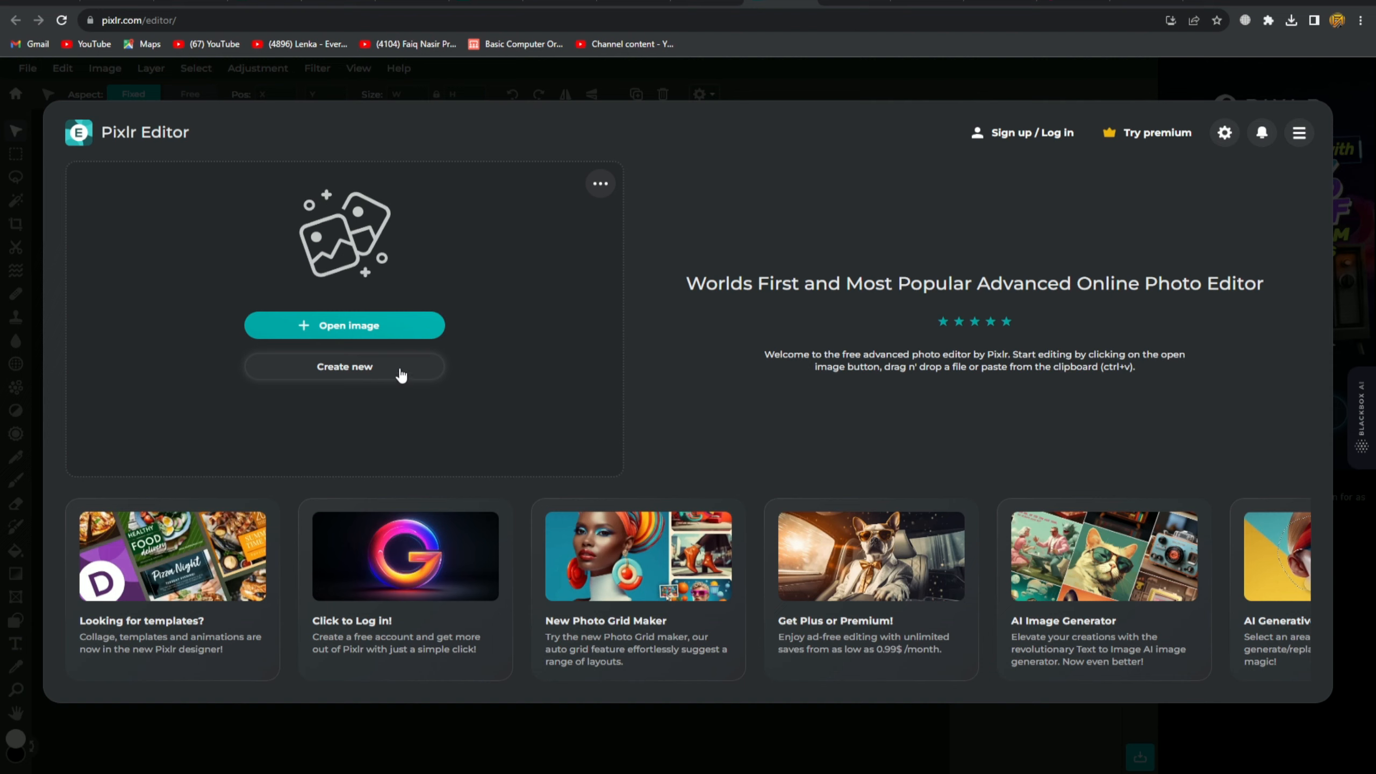
# - Create a 1280 × 720 px canvas from the YouTube Thumbnail social preset, named "fortnite s"
pyautogui.click(358, 367)
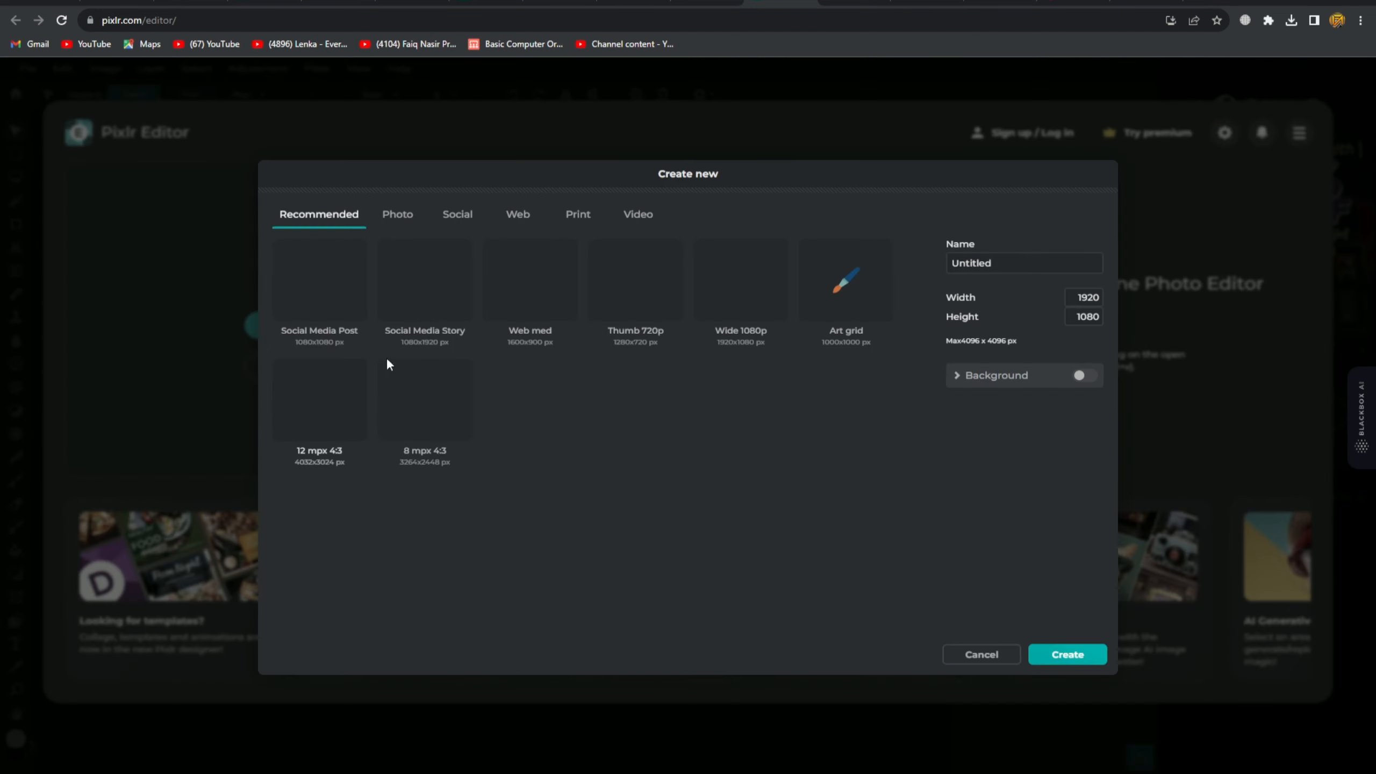
pyautogui.click(447, 218)
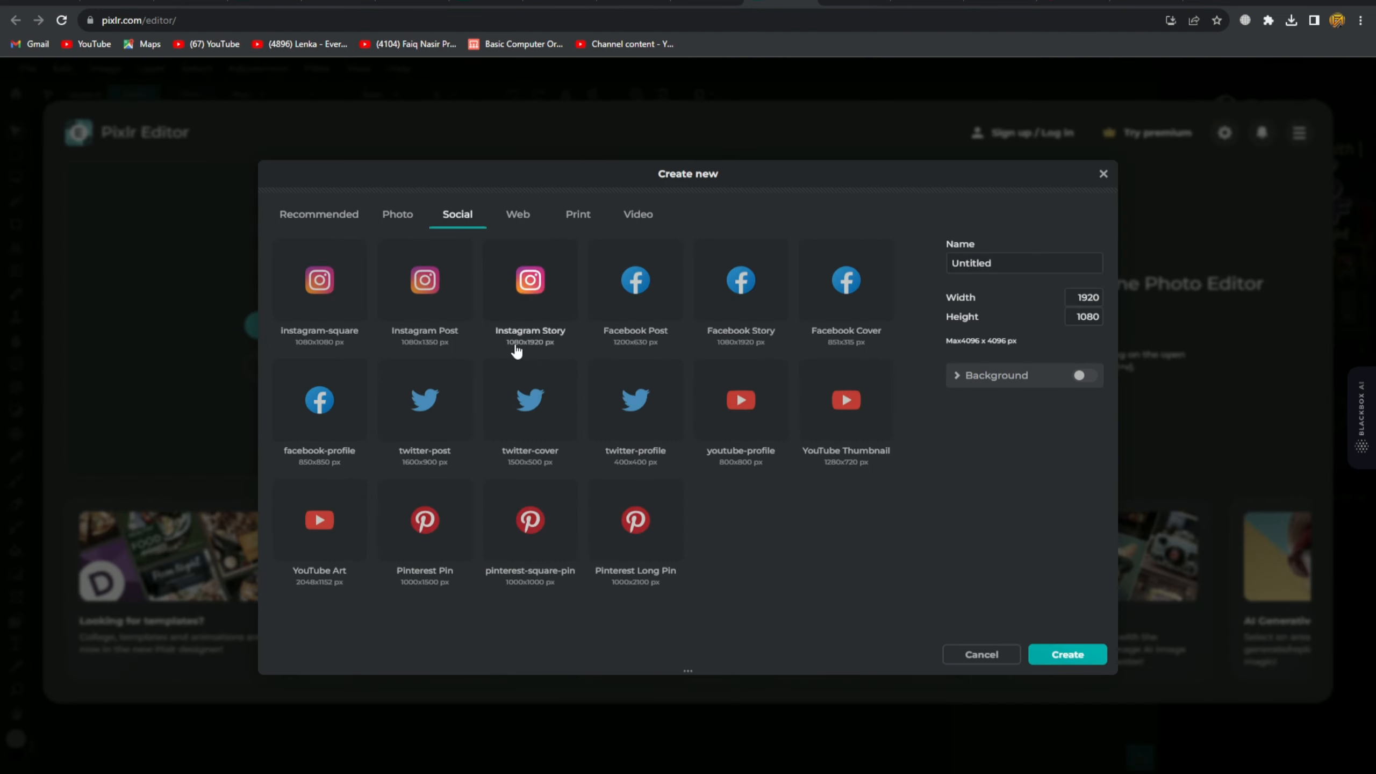
pyautogui.click(845, 402)
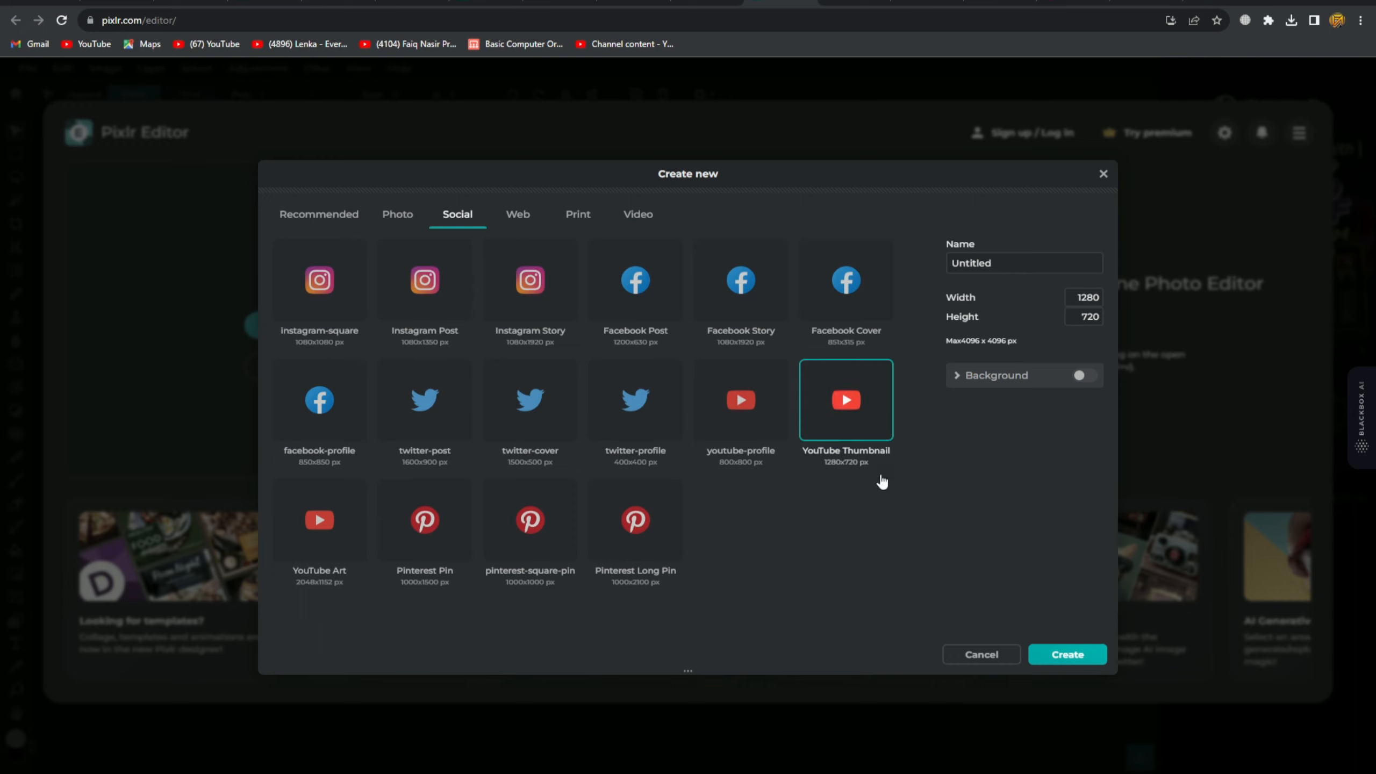
pyautogui.doubleClick(1036, 262)
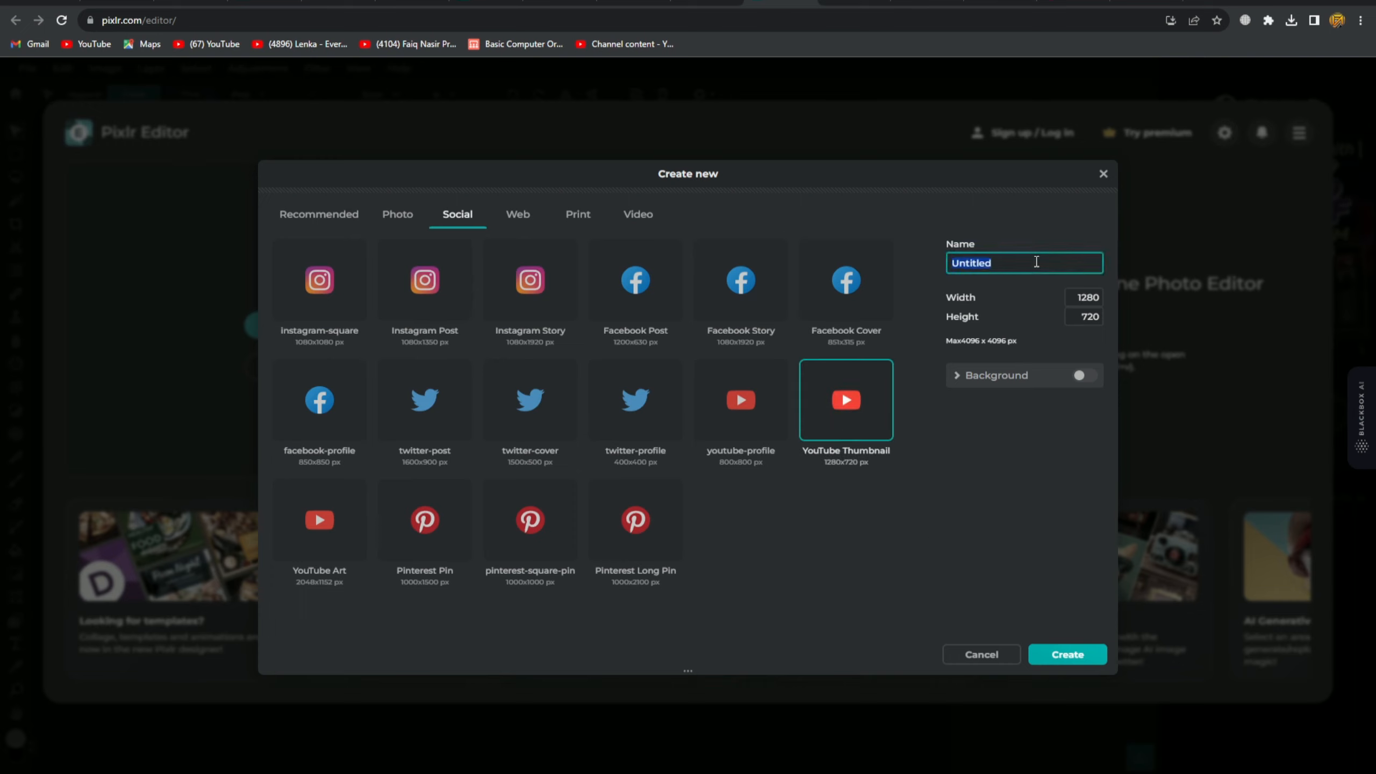
pyautogui.press('BackSpace')
pyautogui.write('fortnite s')
pyautogui.click(1073, 658)
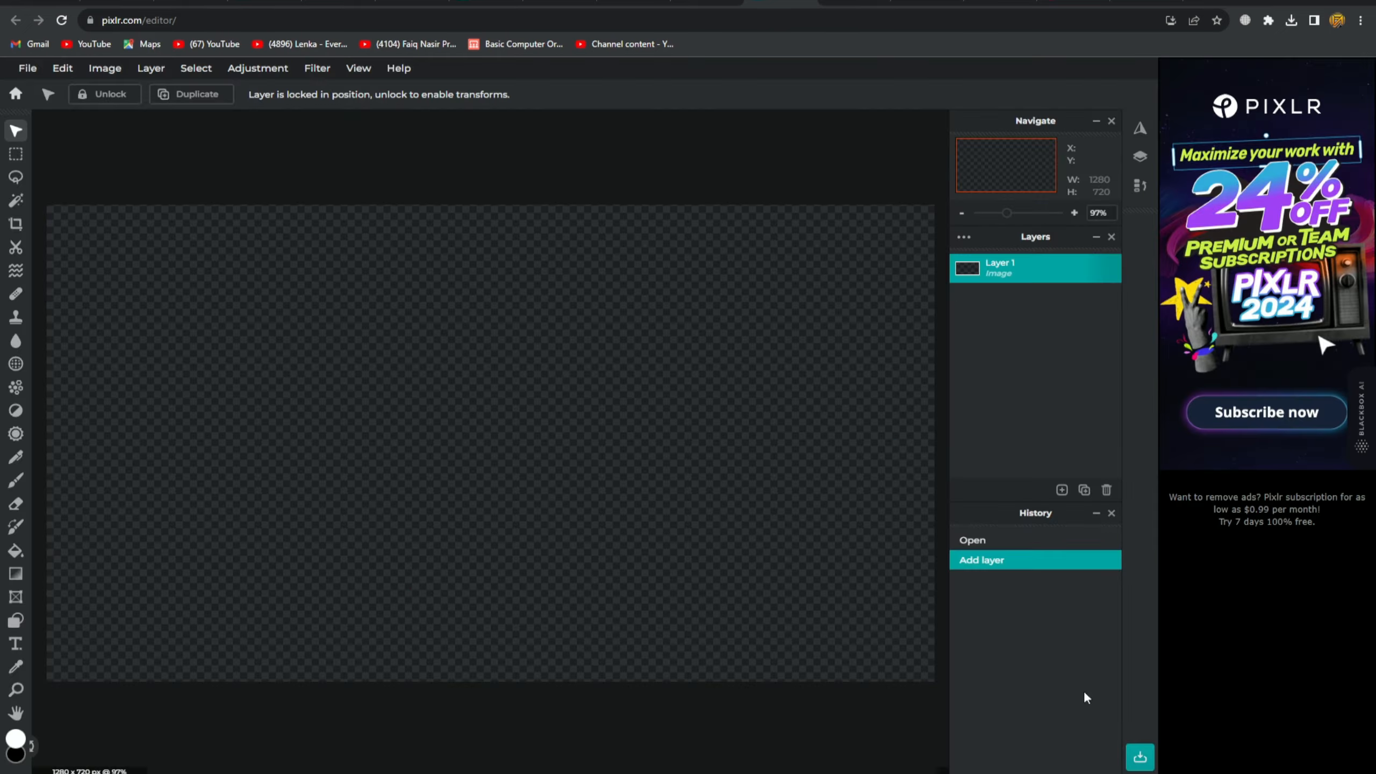
# - Paste the copied sniper image, scale it to about 716 px square and place it over the canvas's right half
pyautogui.click(489, 378)
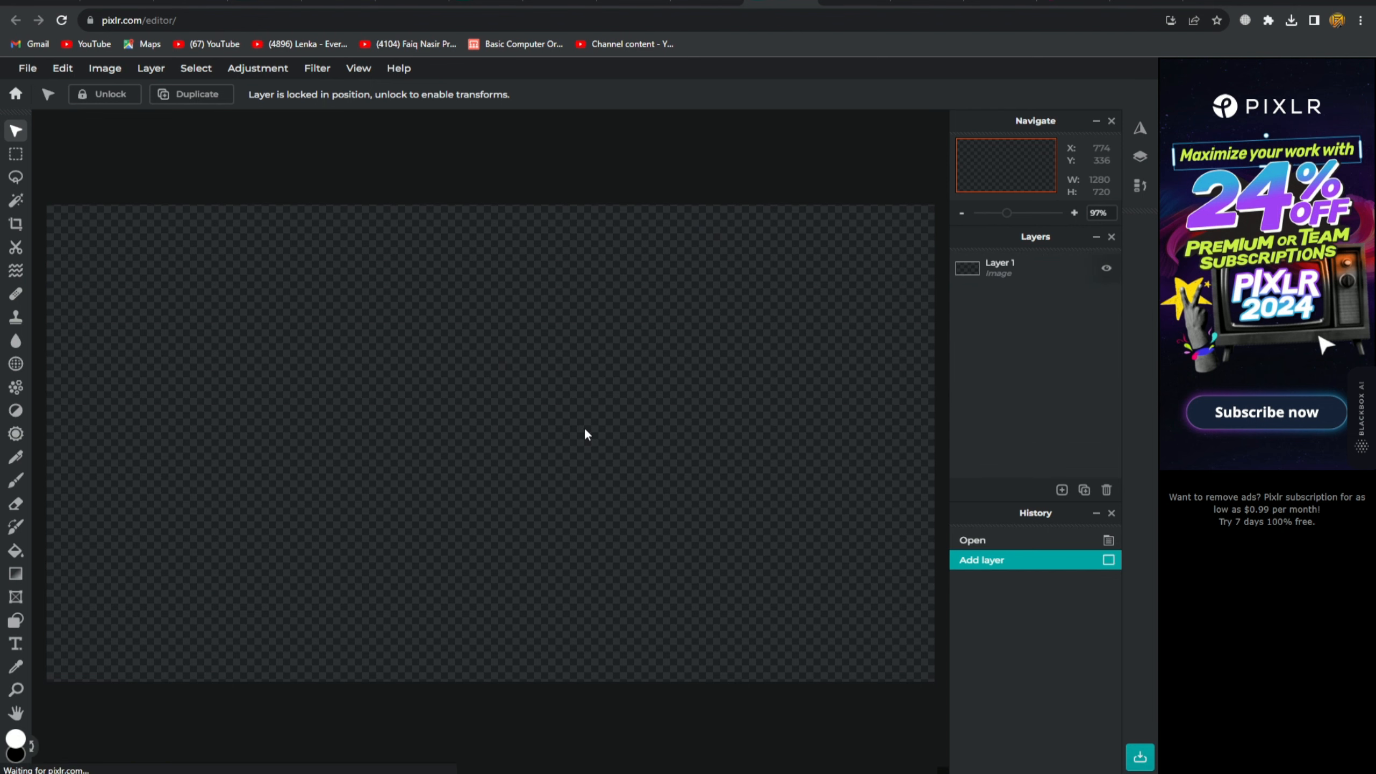
pyautogui.hotkey('ctrl', 'v')
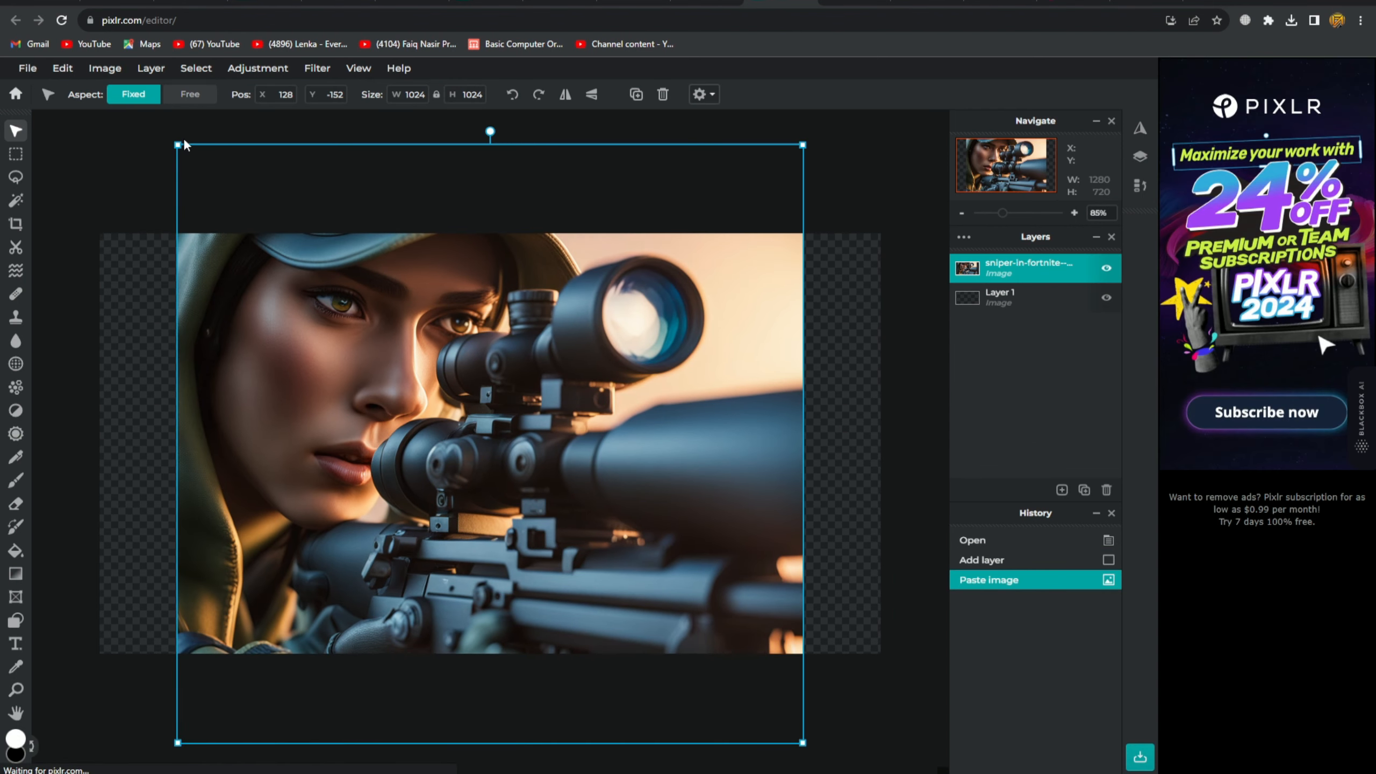
pyautogui.moveTo(178, 145); pyautogui.dragTo(425, 374)
pyautogui.moveTo(550, 463); pyautogui.dragTo(226, 316)
pyautogui.moveTo(465, 584); pyautogui.dragTo(532, 668)
pyautogui.moveTo(498, 563); pyautogui.dragTo(885, 568)
pyautogui.click(786, 198)
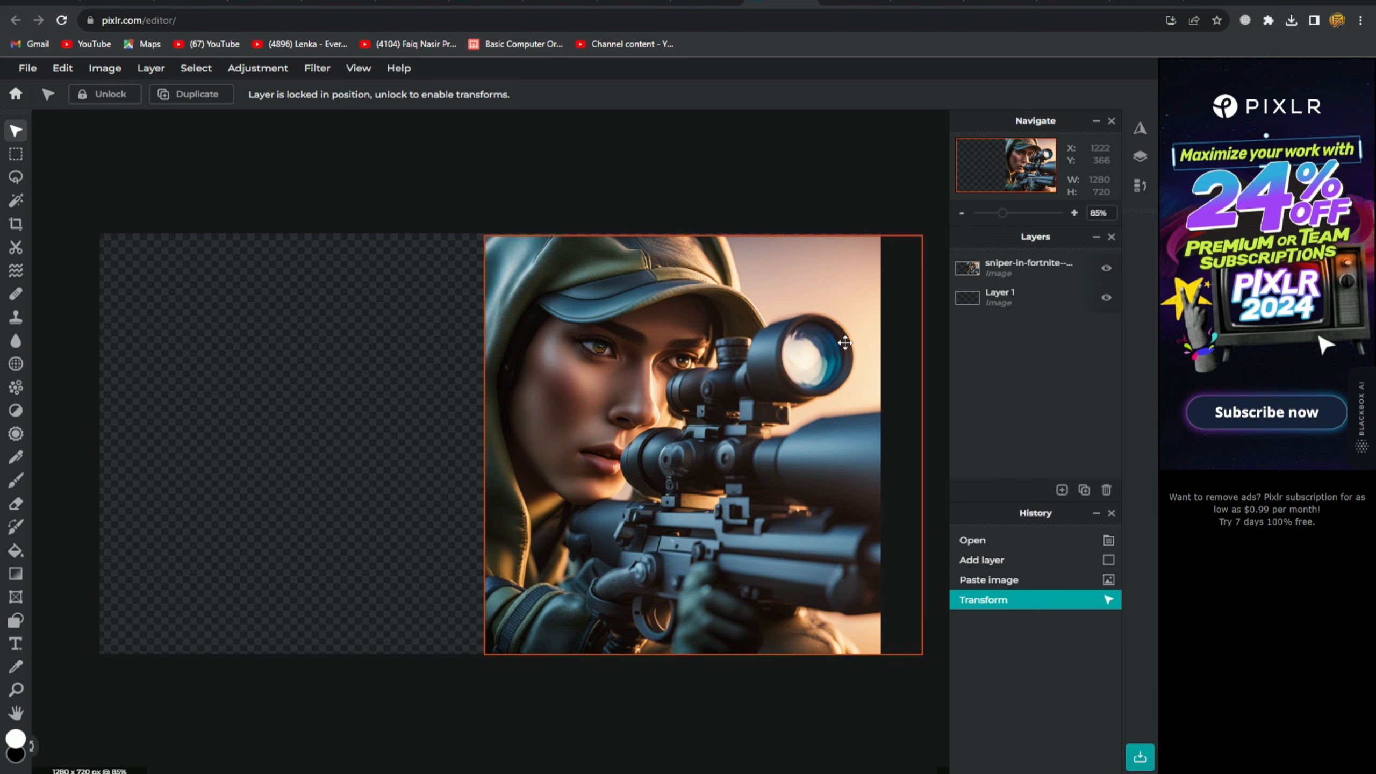
# - Fine-tune the pasted image's size and position so it fills the canvas height and reaches its right edge
pyautogui.click(824, 296)
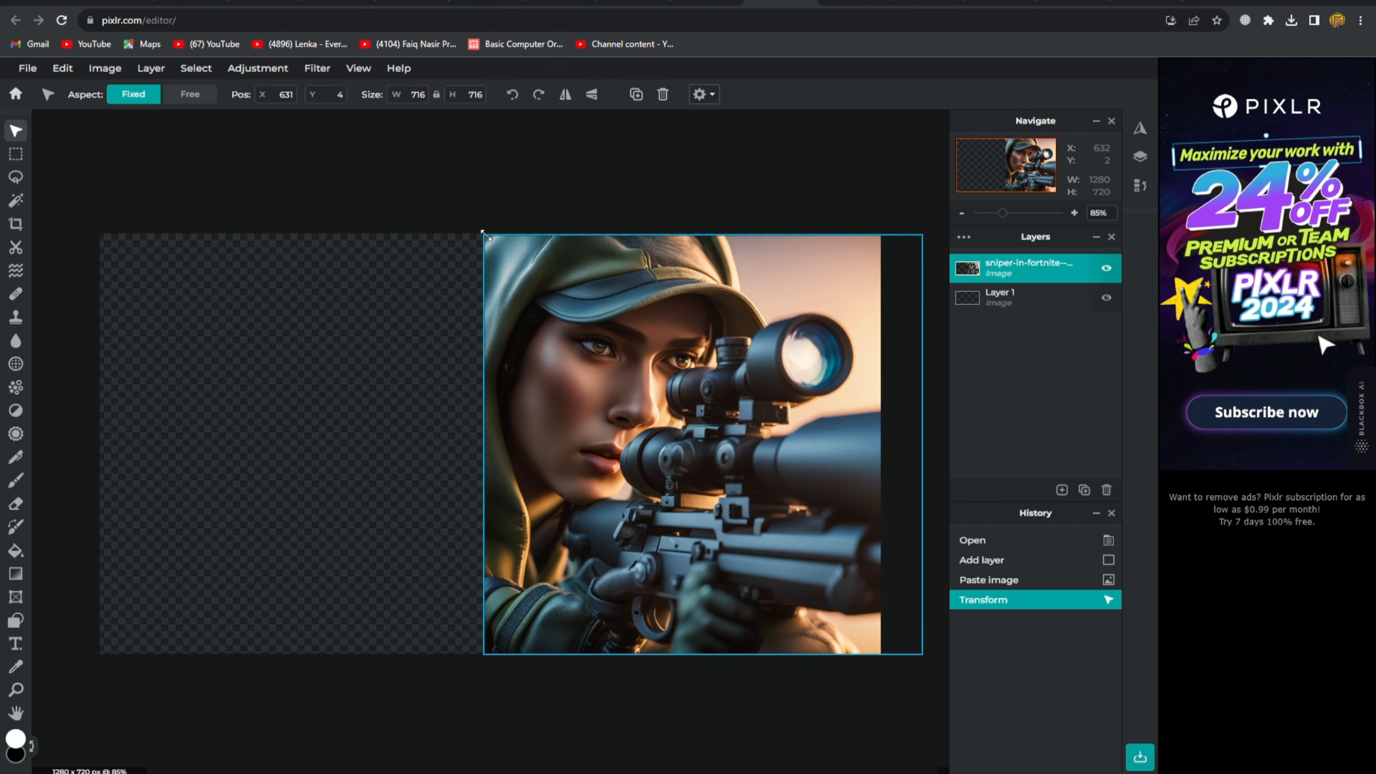
pyautogui.moveTo(485, 235); pyautogui.dragTo(488, 232)
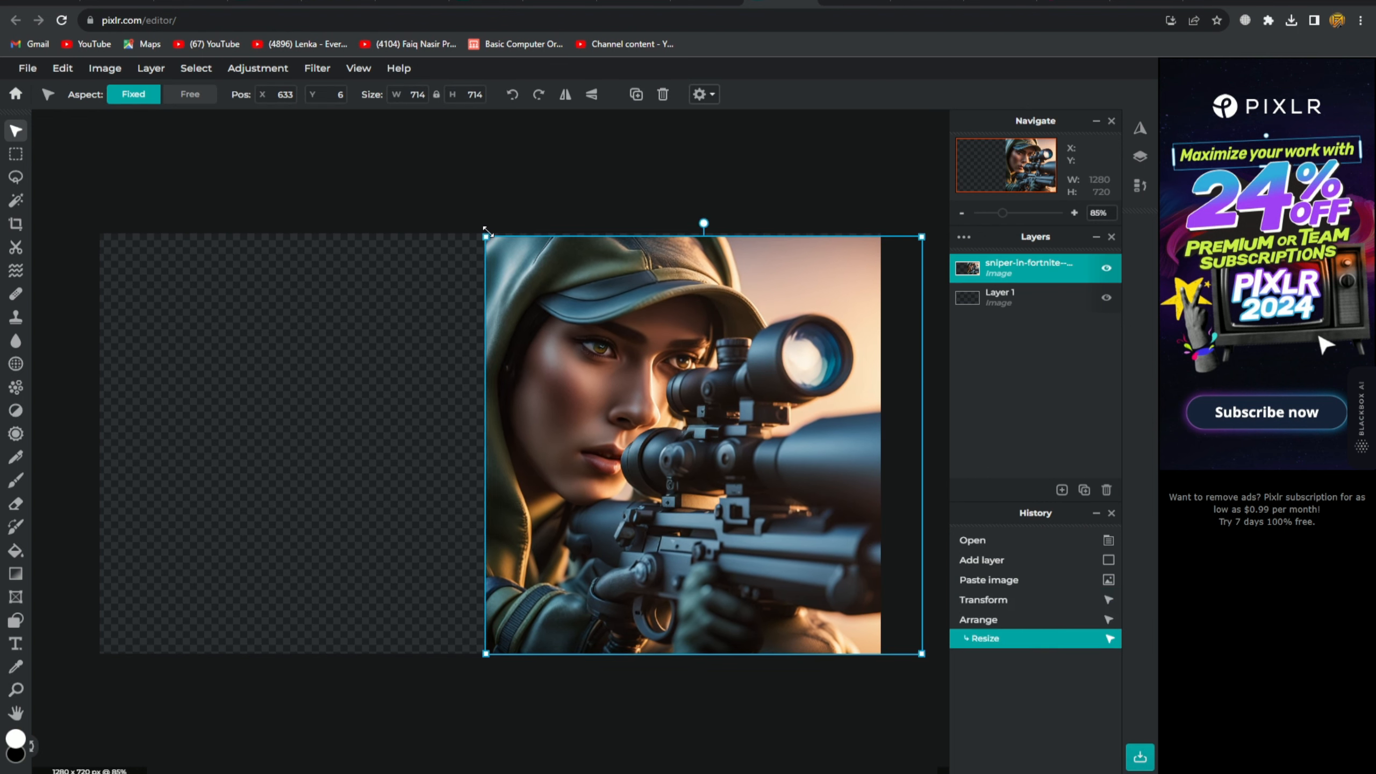
pyautogui.click(604, 145)
pyautogui.click(497, 245)
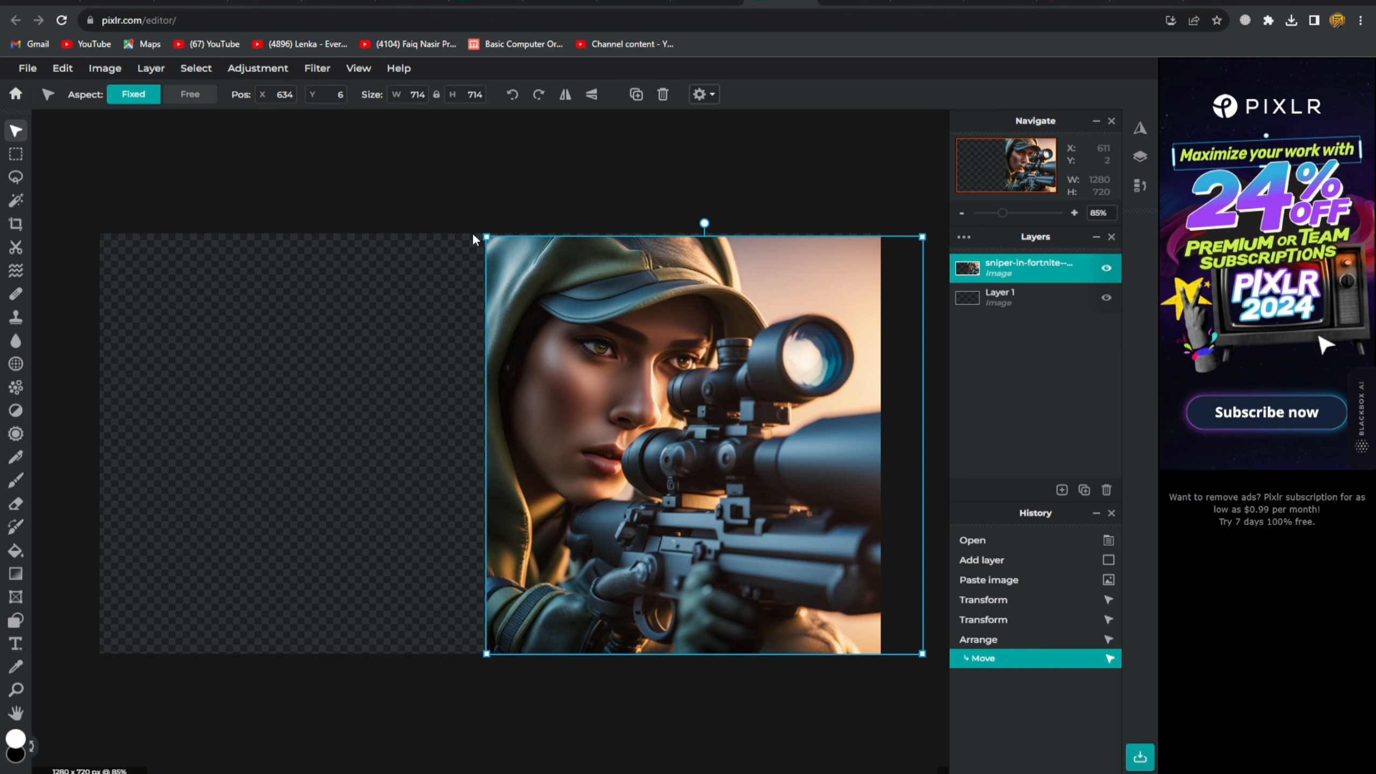
pyautogui.moveTo(476, 231); pyautogui.dragTo(477, 221)
pyautogui.click(598, 210)
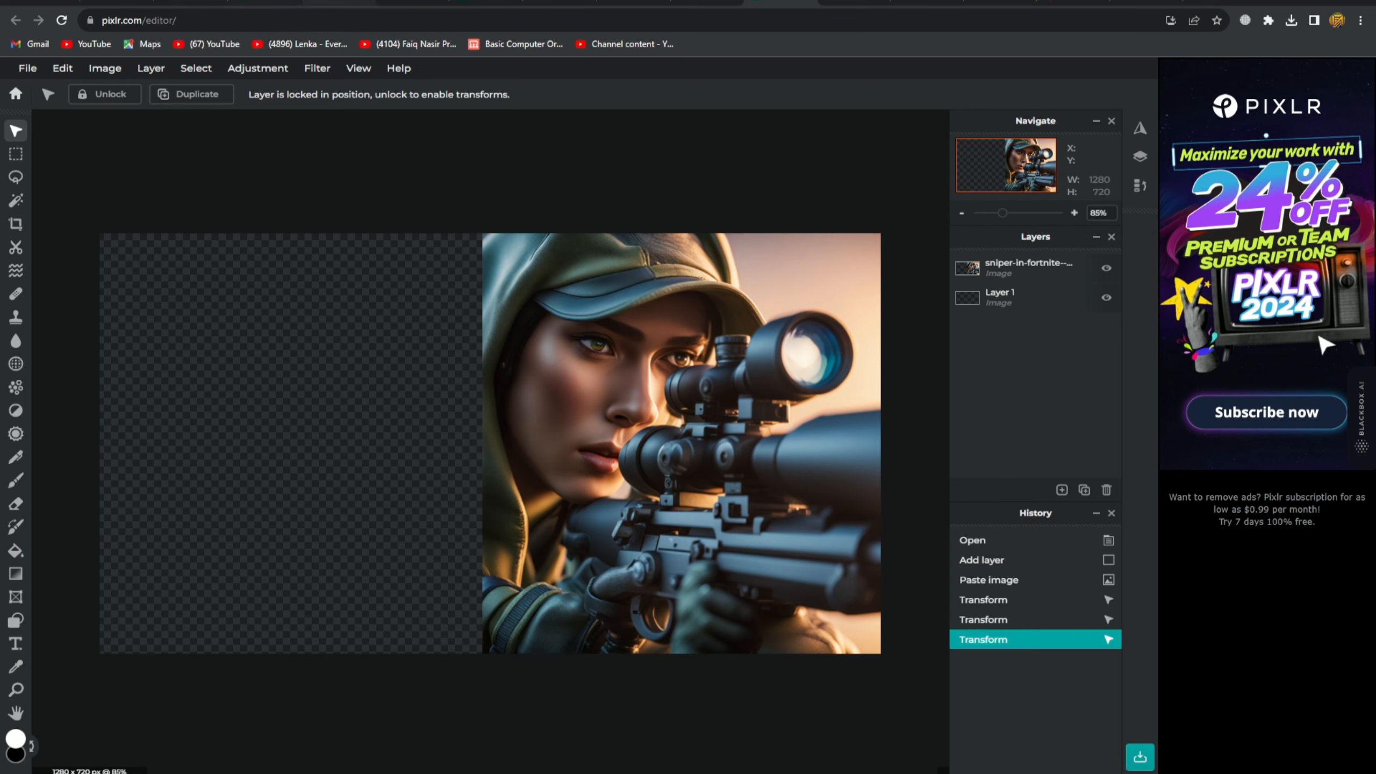
# - Switch to Playground, download the blue-background hooded sniper image, copy it from the Photos viewer and return to Pixlr
pyautogui.click(327, 3)
pyautogui.scroll(-10, 660, 391)
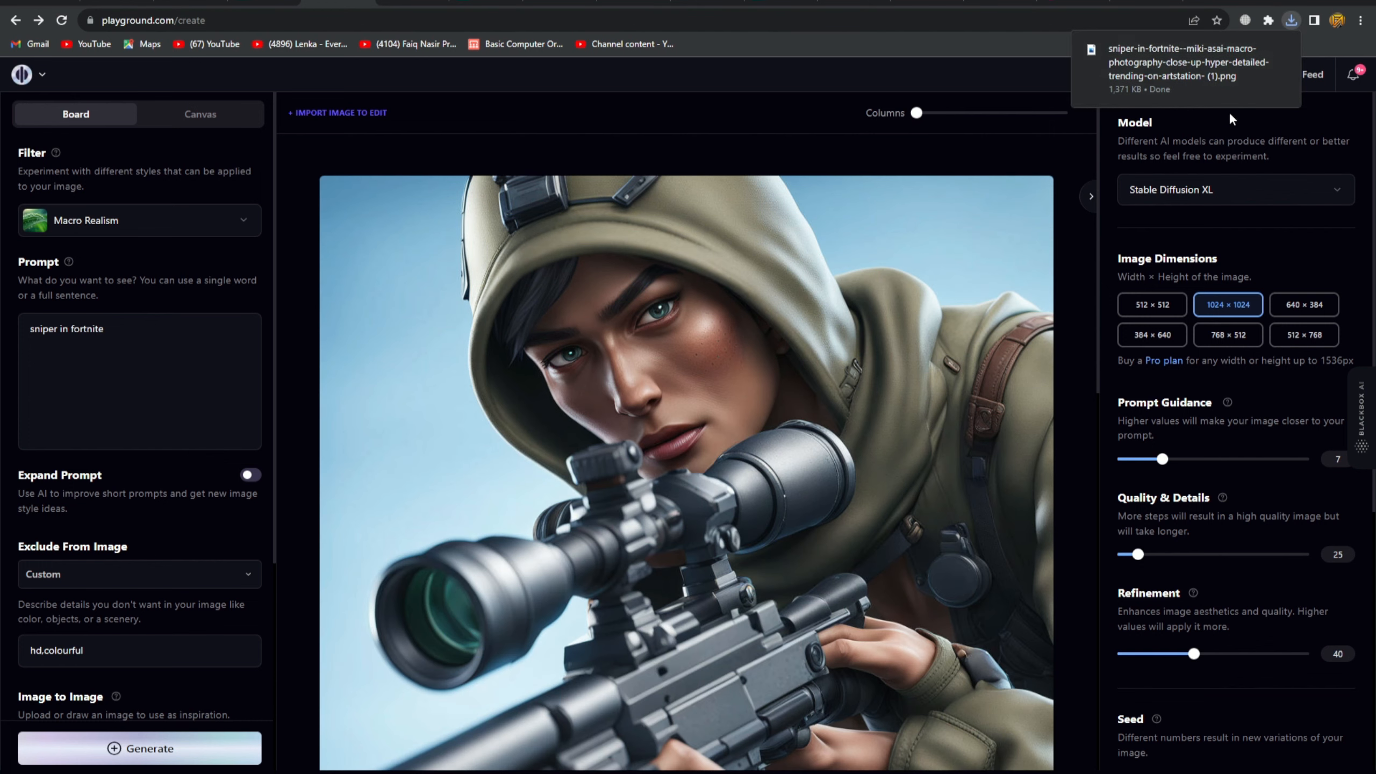
pyautogui.click(1257, 49)
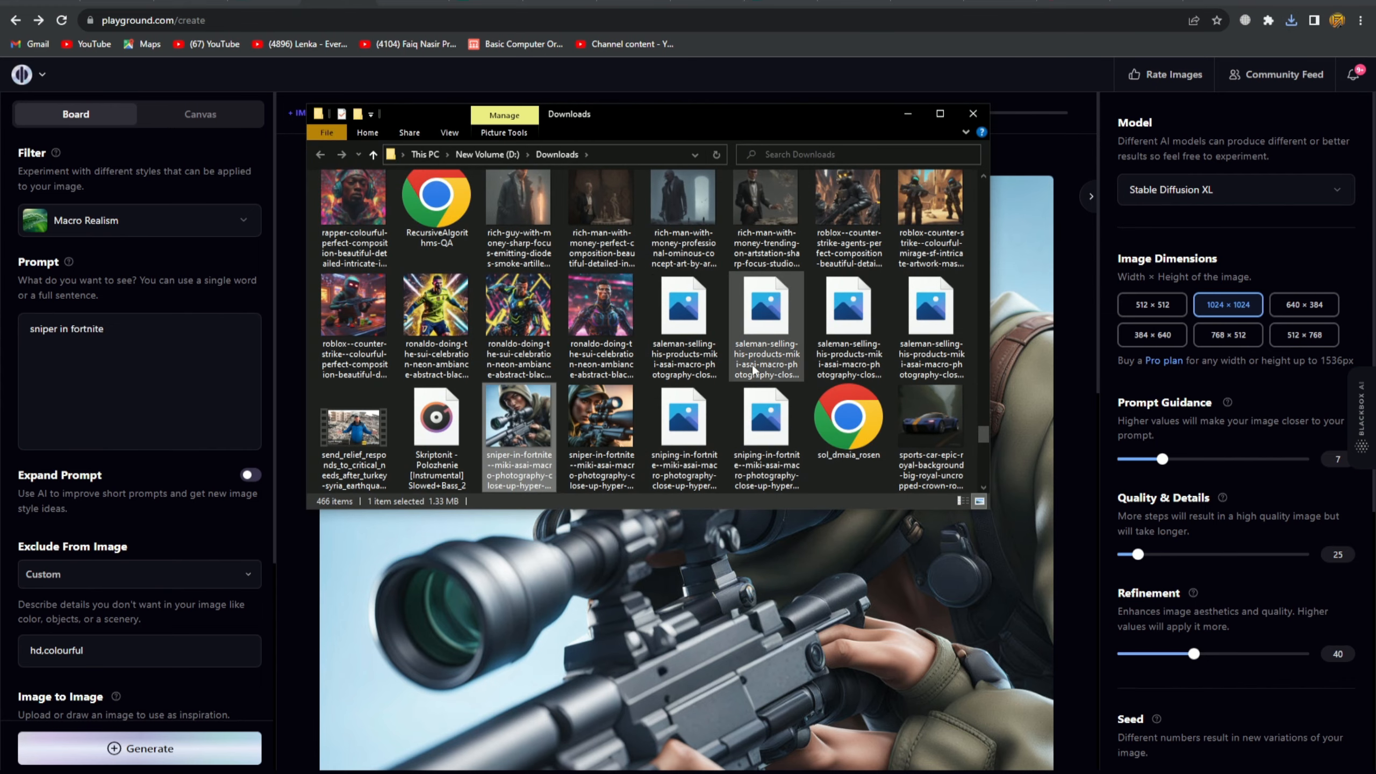
pyautogui.doubleClick(587, 442)
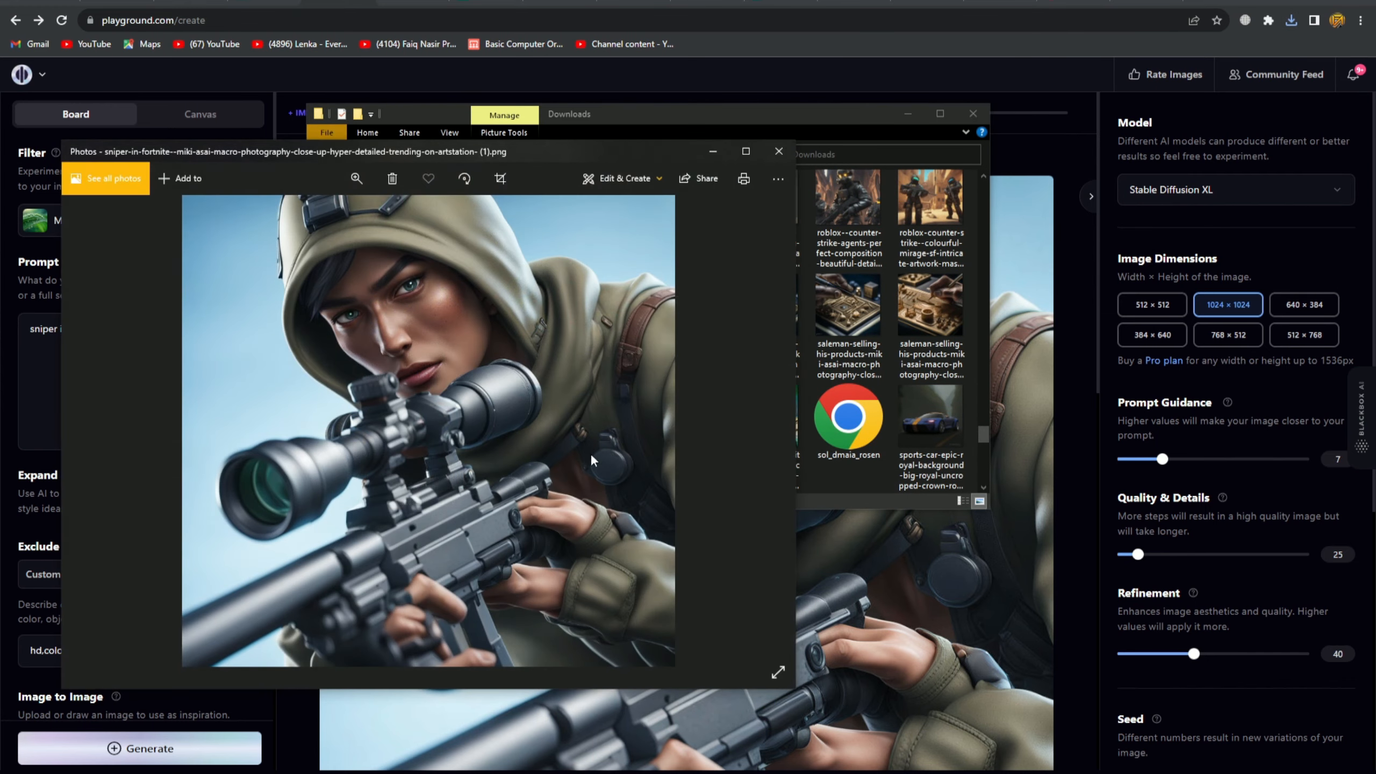
pyautogui.click(778, 179)
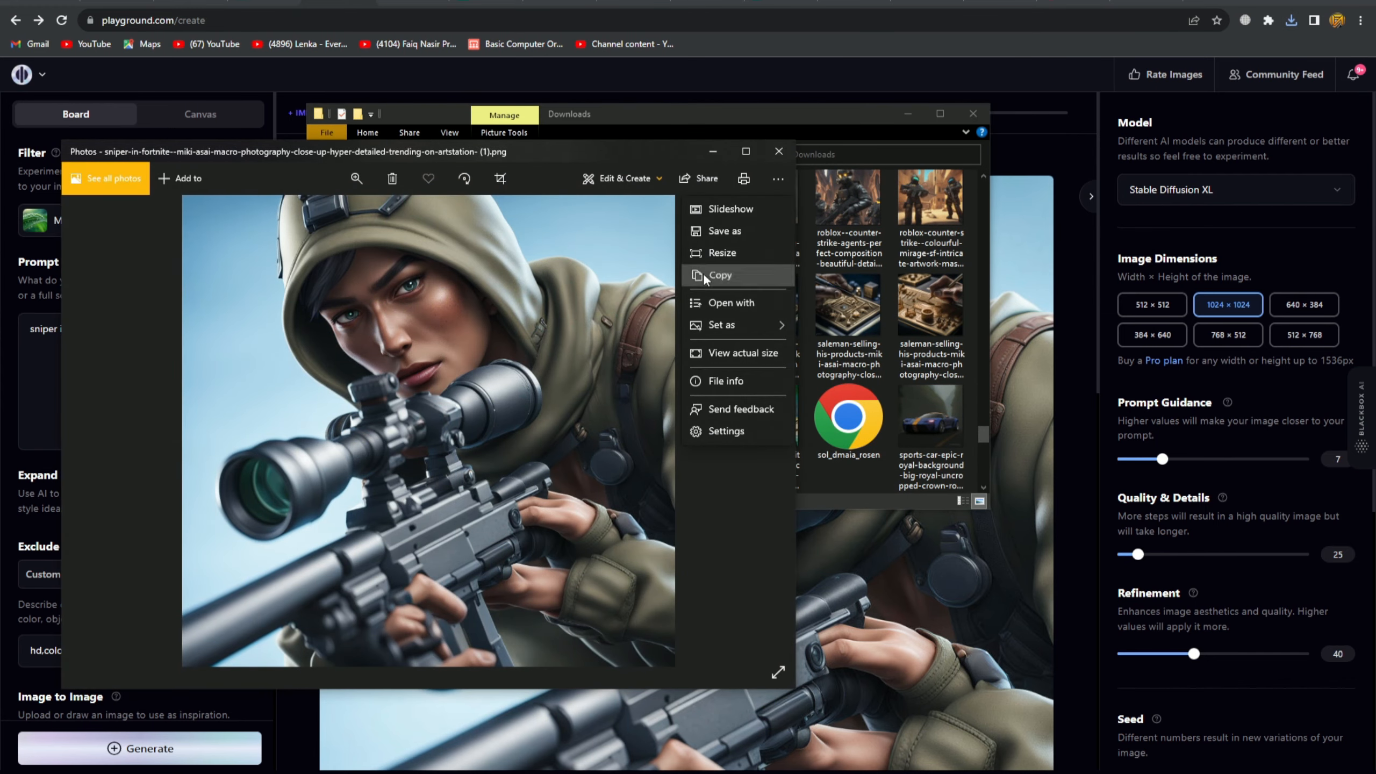
pyautogui.click(703, 273)
pyautogui.click(973, 114)
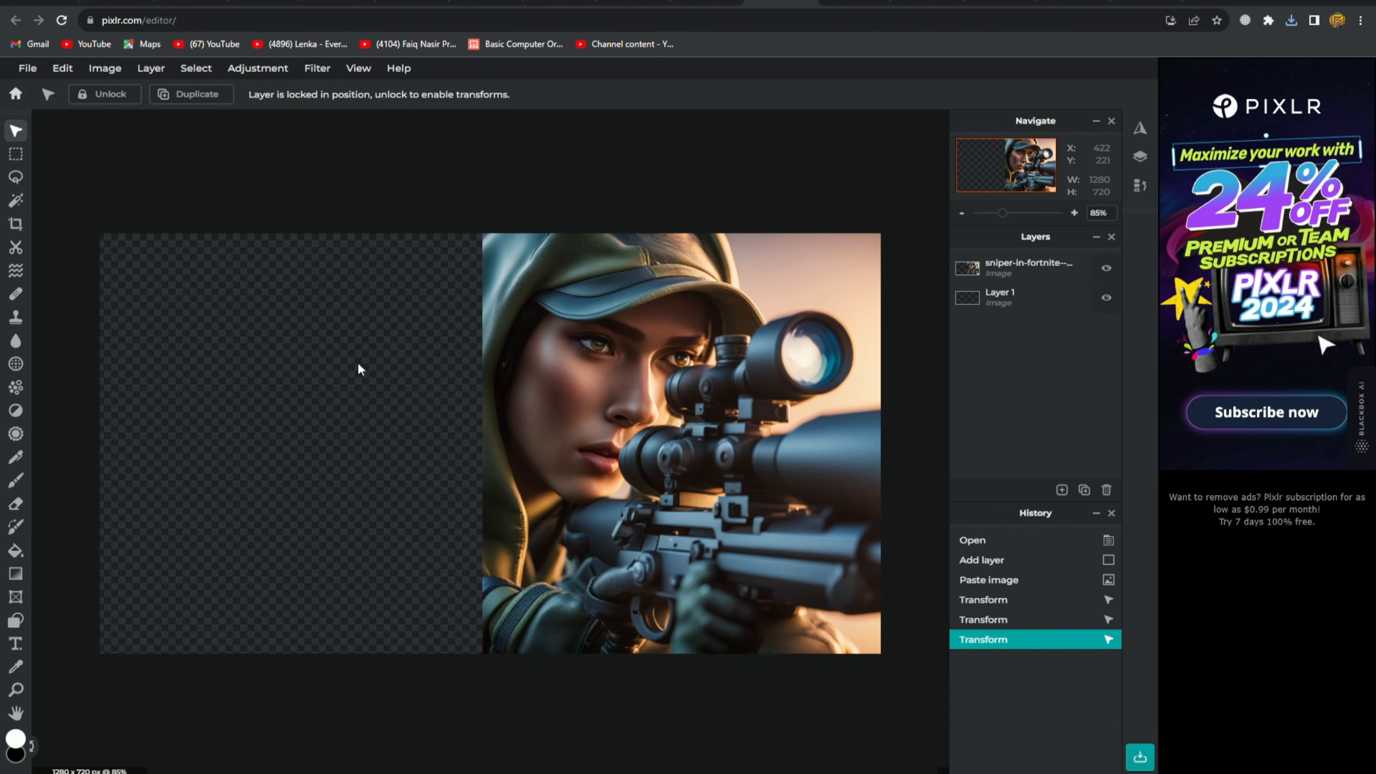
# - Paste the hooded sniper image, place it in the canvas's upper left corner and scale it to about 716 px square
pyautogui.hotkey('ctrl', 'v')
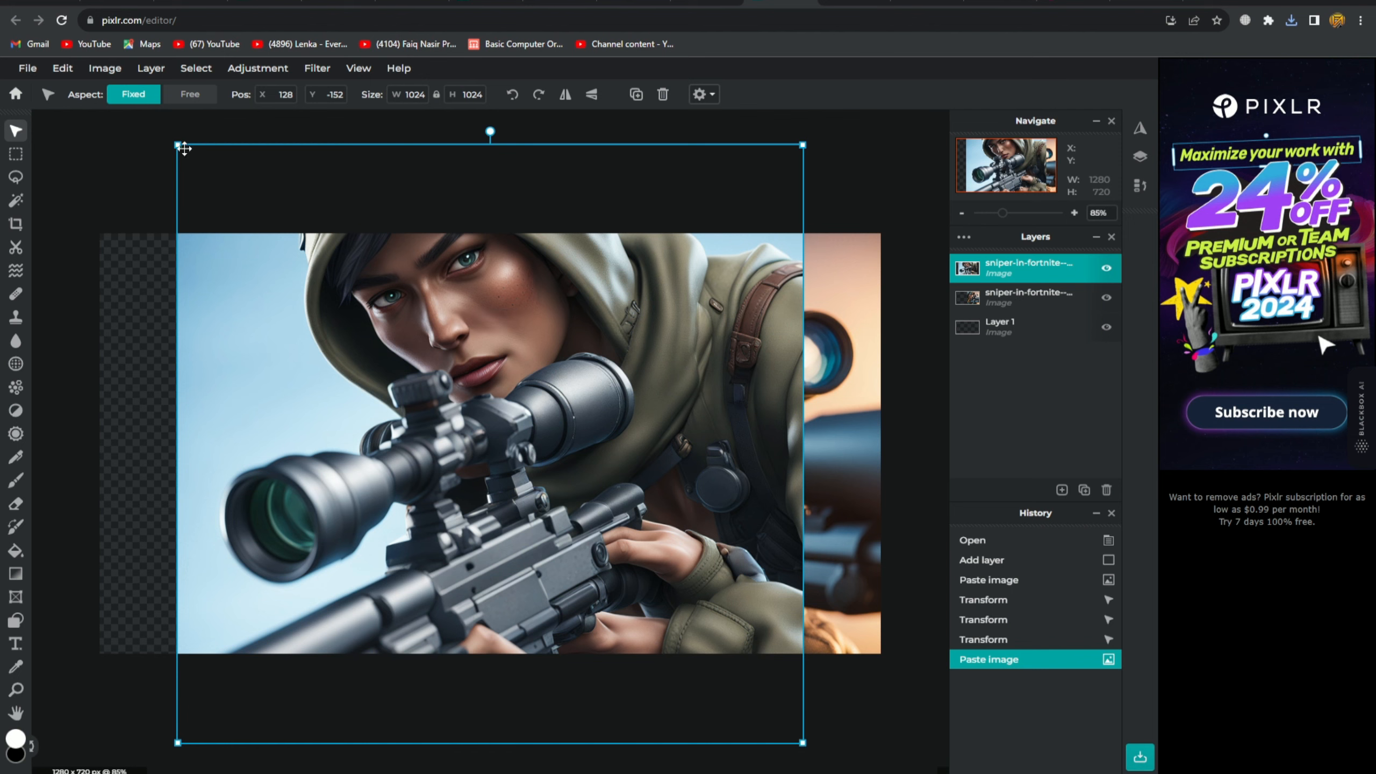
pyautogui.moveTo(184, 148); pyautogui.dragTo(414, 369)
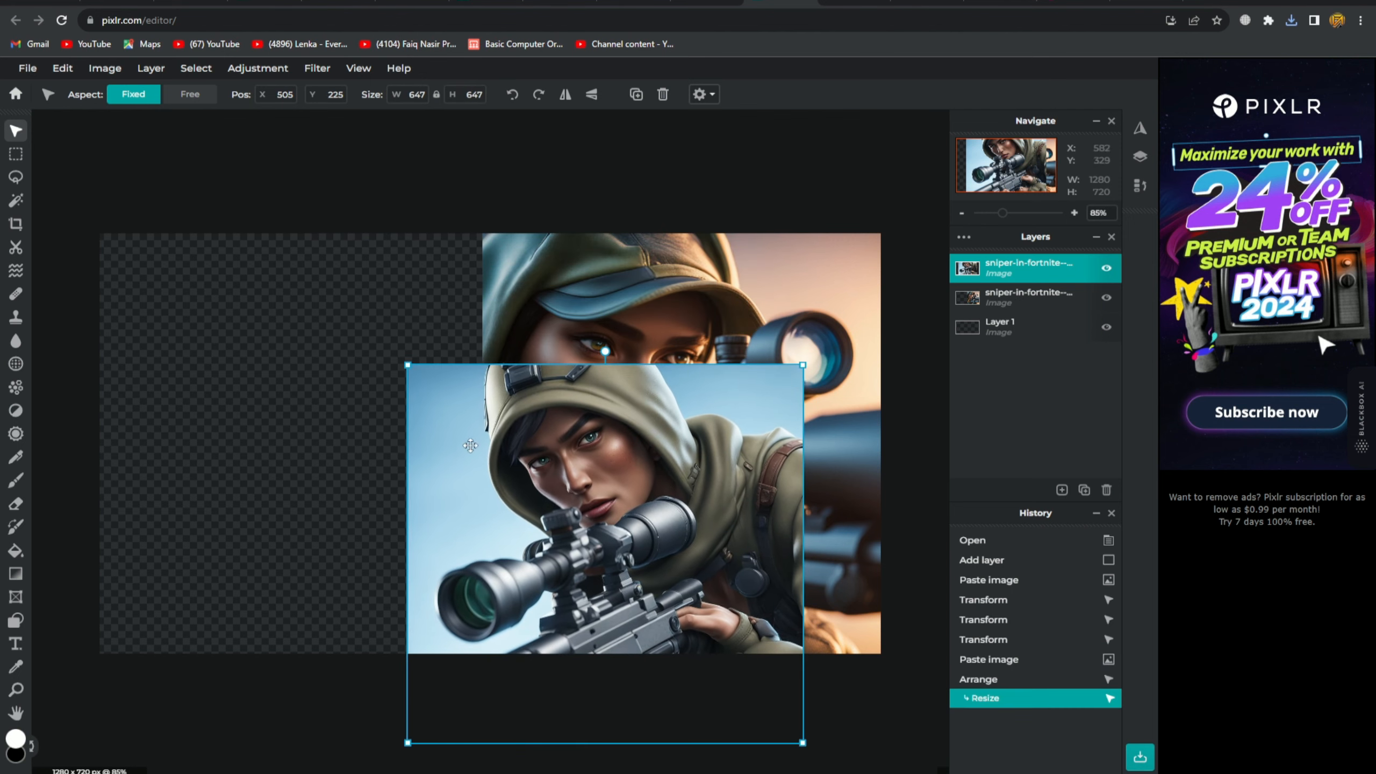
pyautogui.moveTo(471, 445); pyautogui.dragTo(161, 314)
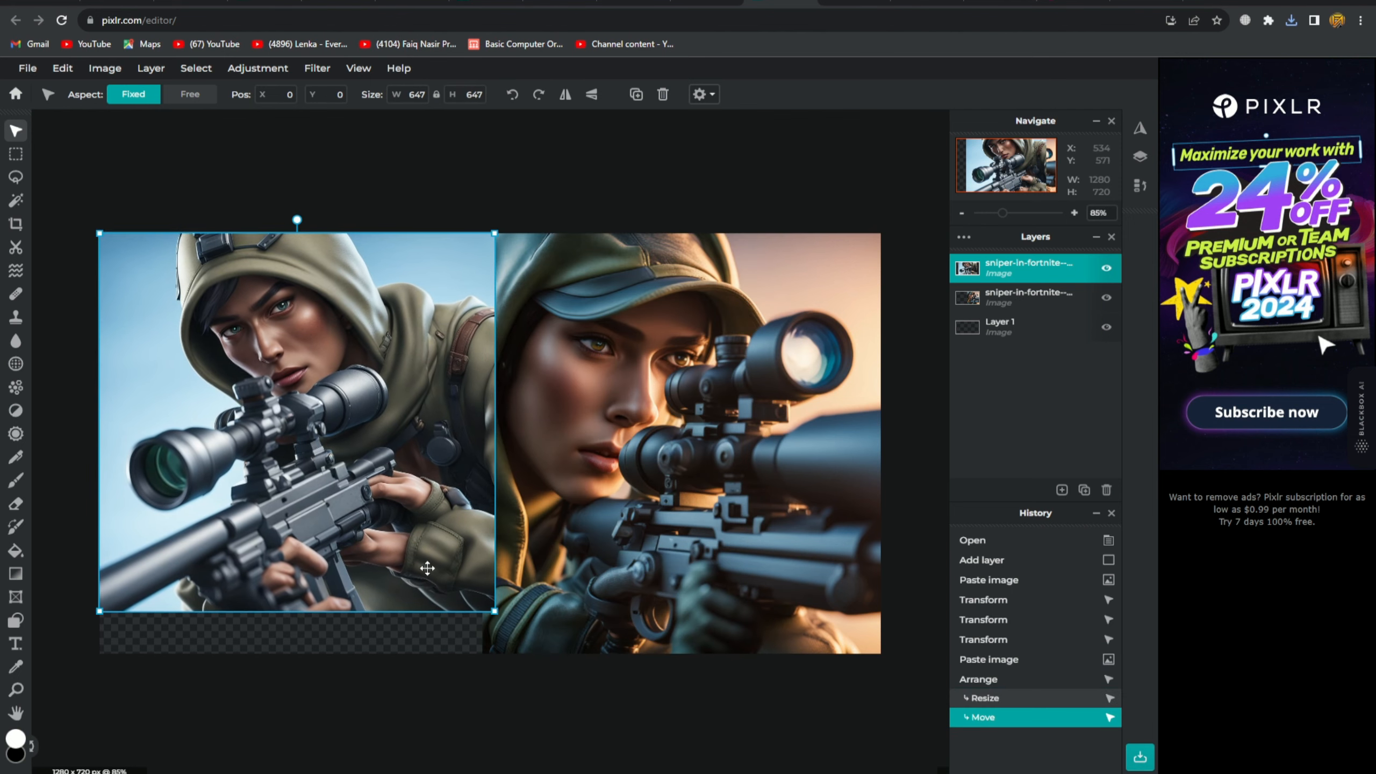
pyautogui.moveTo(494, 611); pyautogui.dragTo(534, 663)
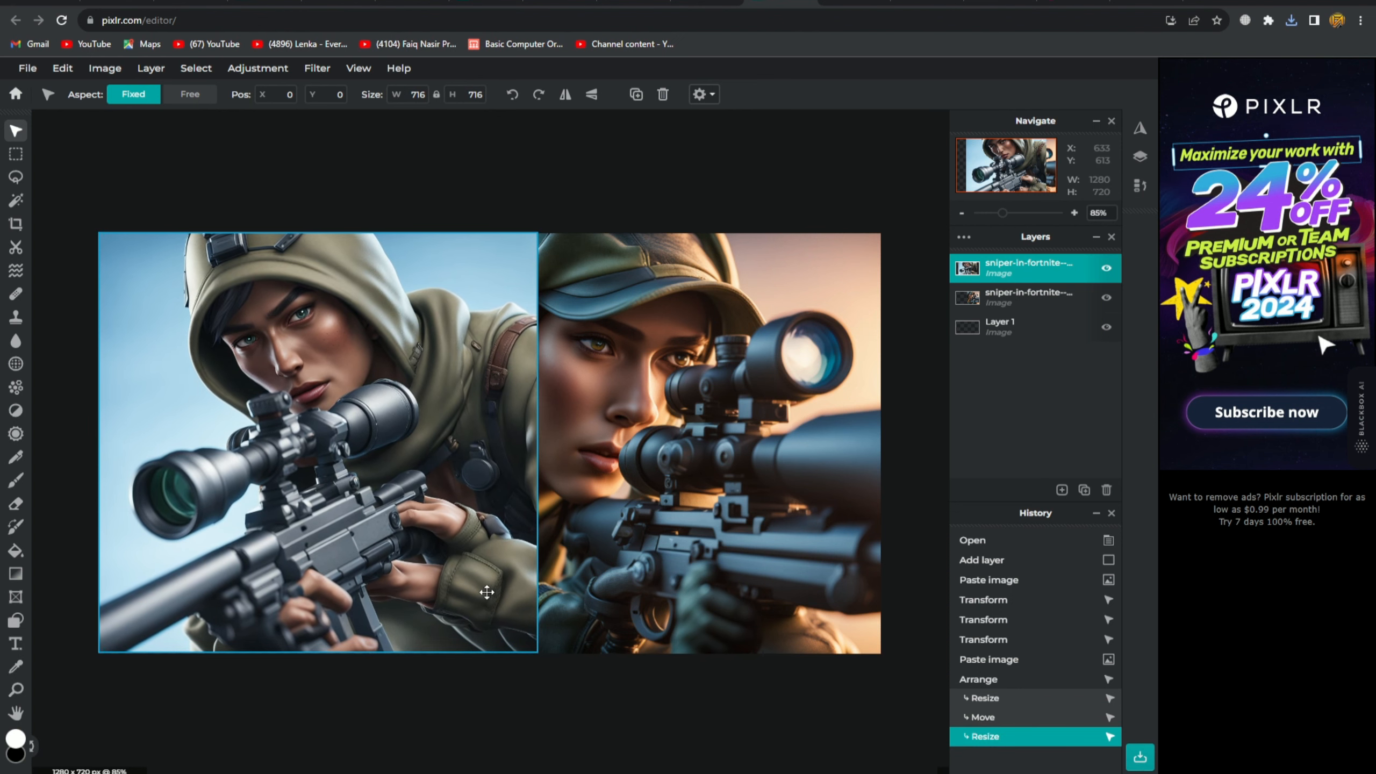
# - Send the hooded blue-background sniper layer backward so it sits behind the capped sniper image
pyautogui.click(390, 178)
pyautogui.click(147, 76)
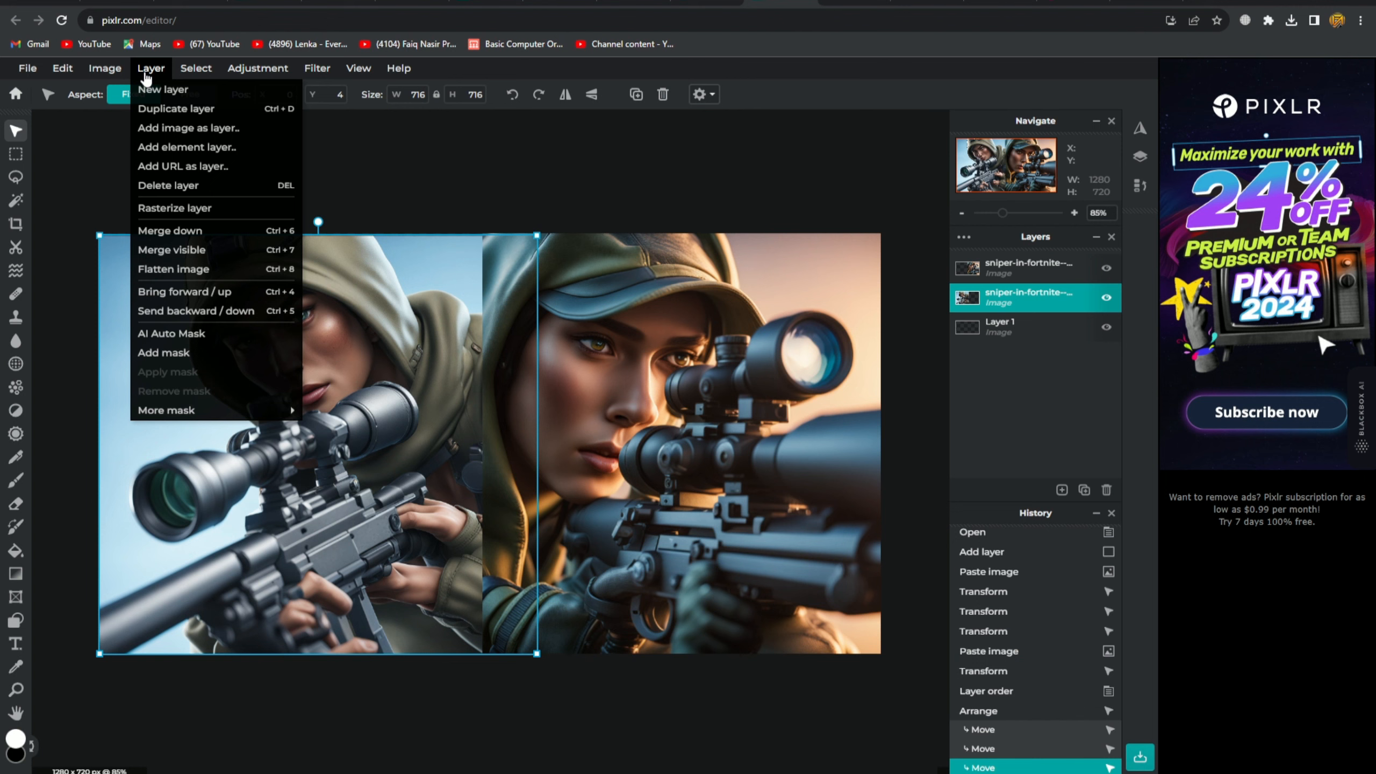
pyautogui.click(530, 184)
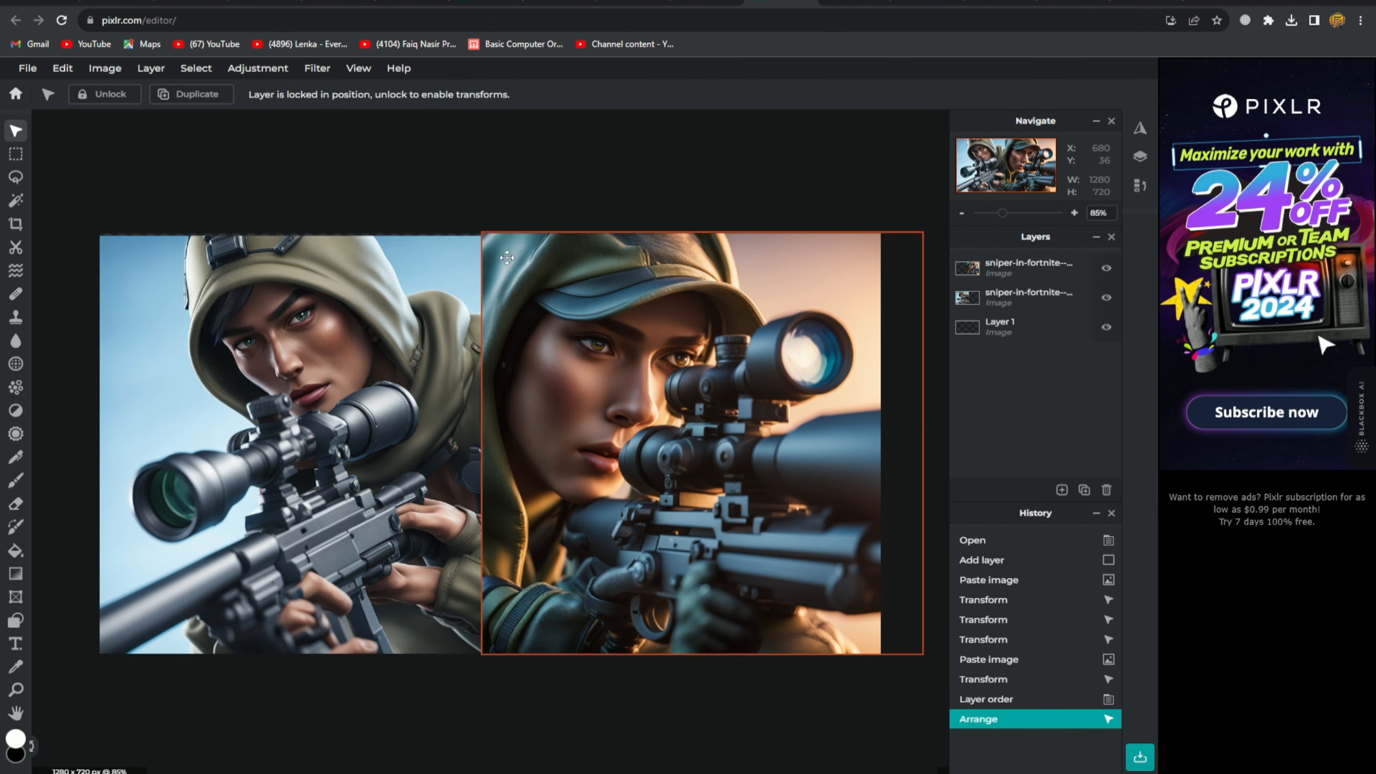
# - Enlarge the hooded sniper layer to about 725 px square so it overlaps the canvas's upper and left edges
pyautogui.click(417, 260)
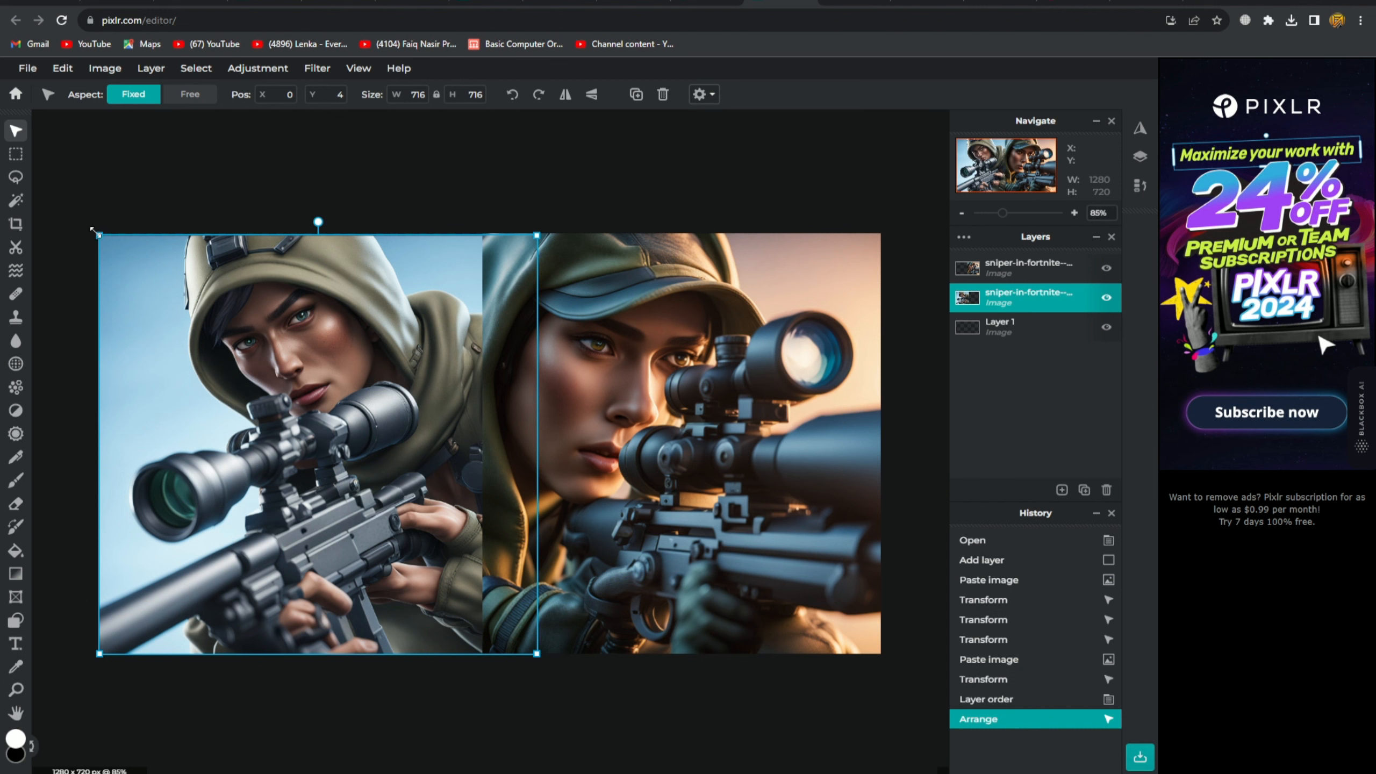
pyautogui.moveTo(92, 231); pyautogui.dragTo(85, 224)
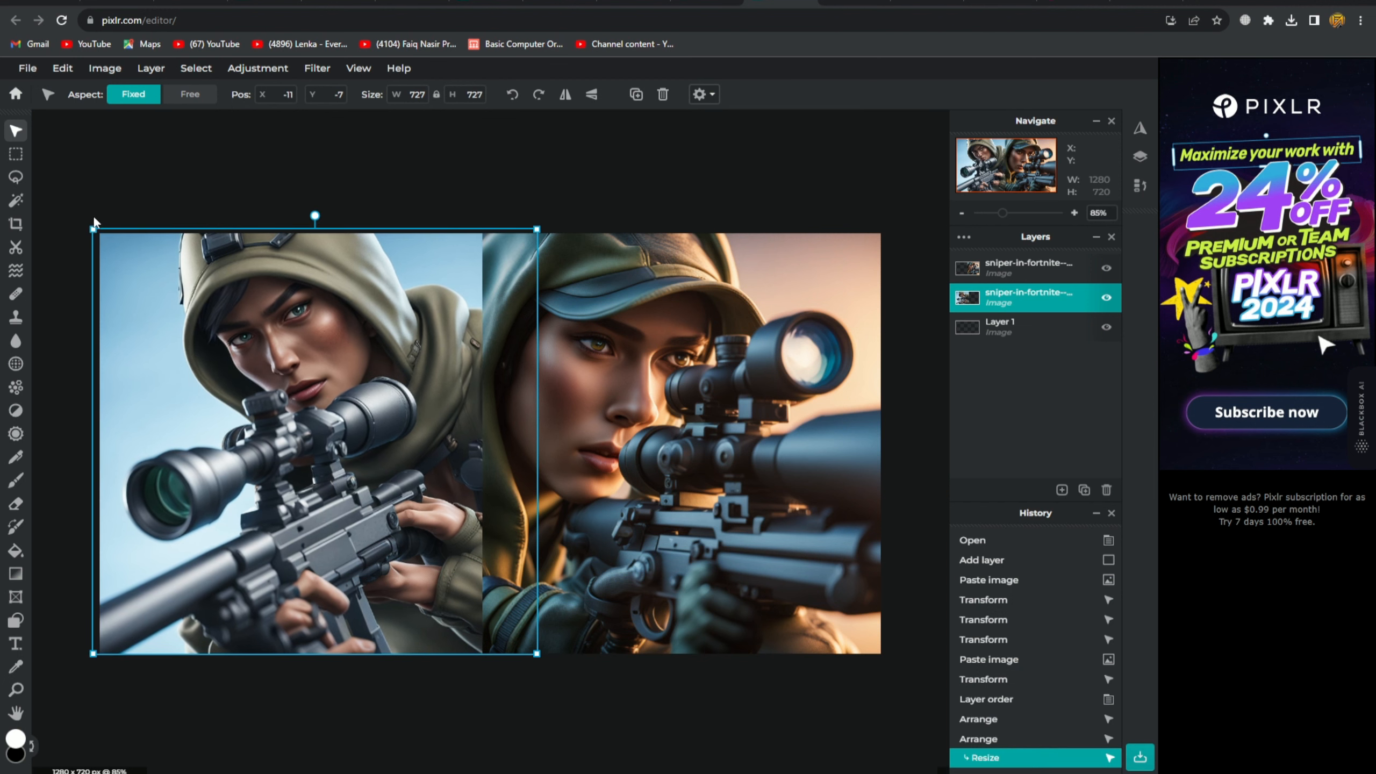
pyautogui.moveTo(93, 229); pyautogui.dragTo(93, 231)
pyautogui.click(377, 163)
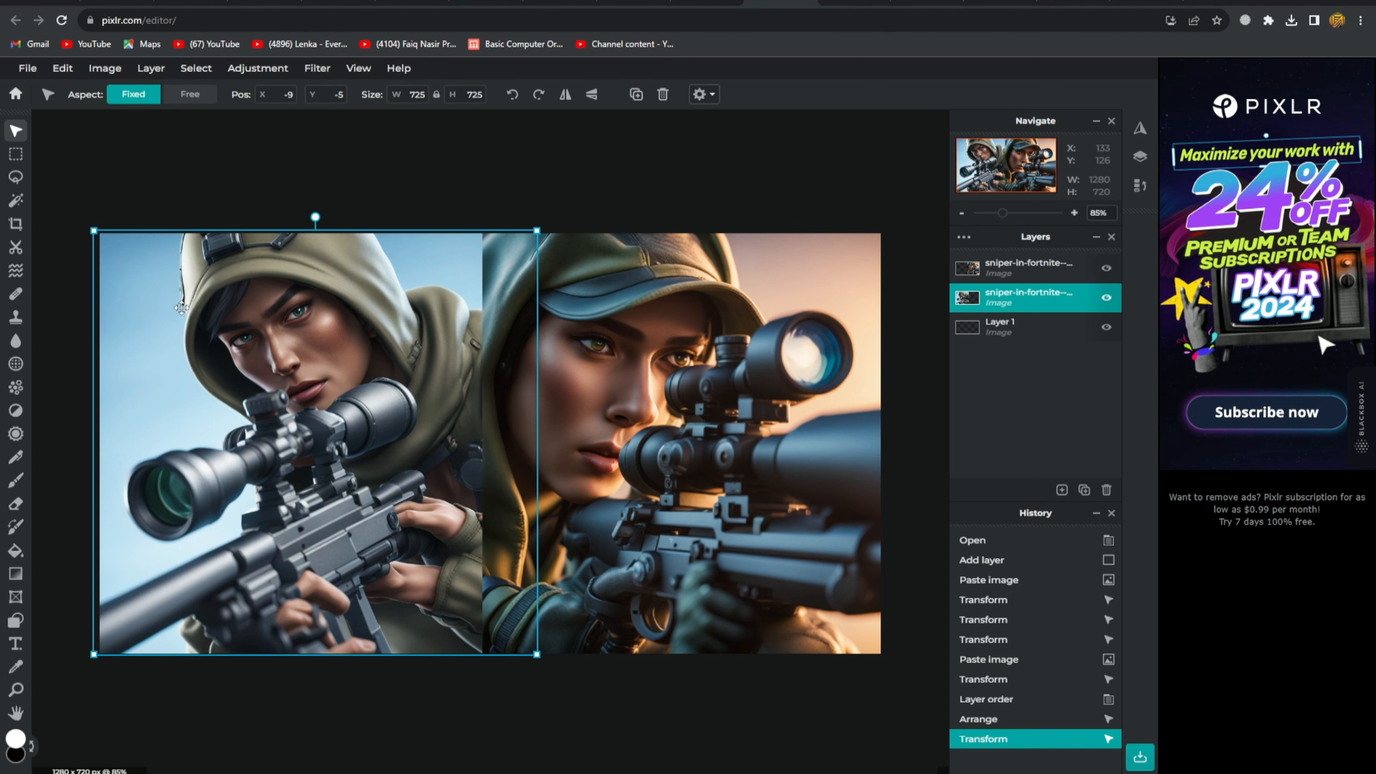
# - Apply a Vibrance adjustment of 56 to the hooded sniper layer
pyautogui.click(274, 72)
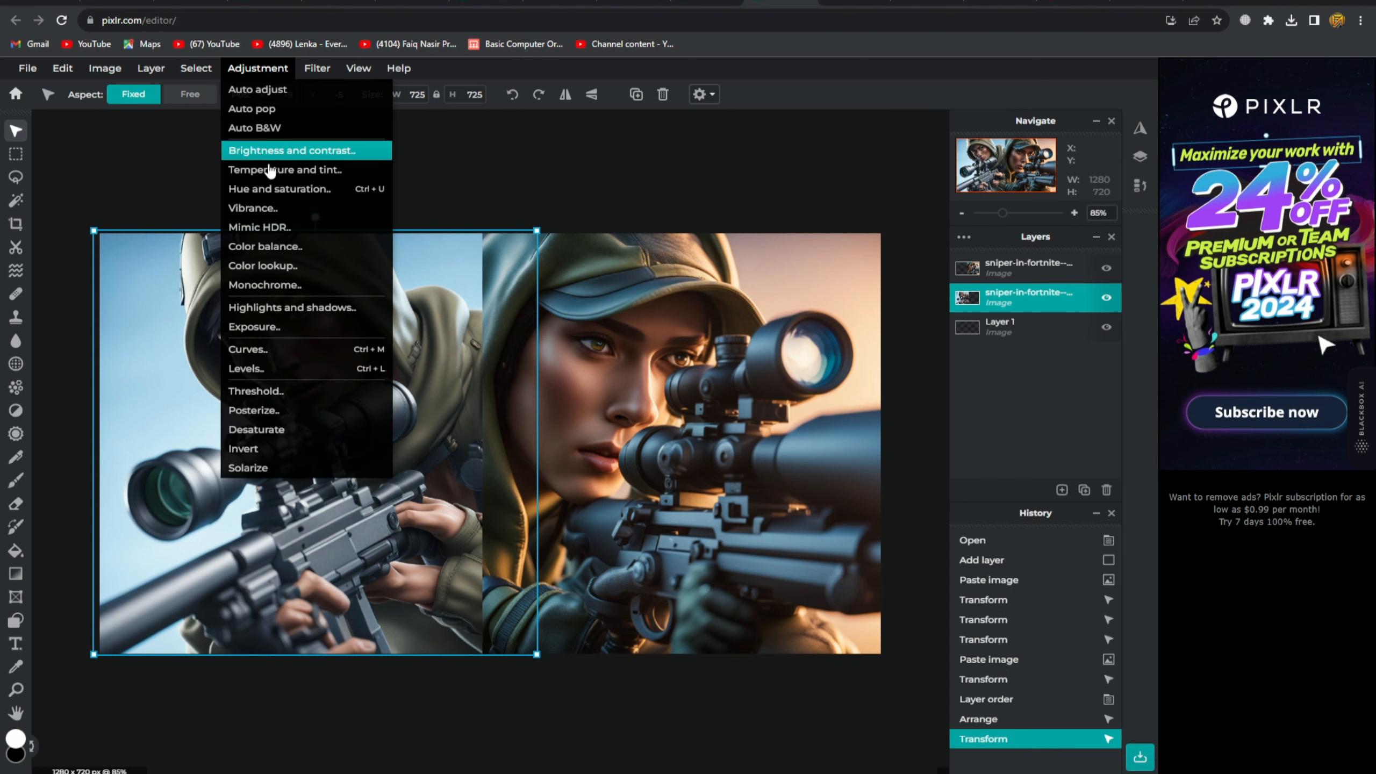
pyautogui.click(253, 207)
pyautogui.moveTo(689, 438); pyautogui.dragTo(760, 458)
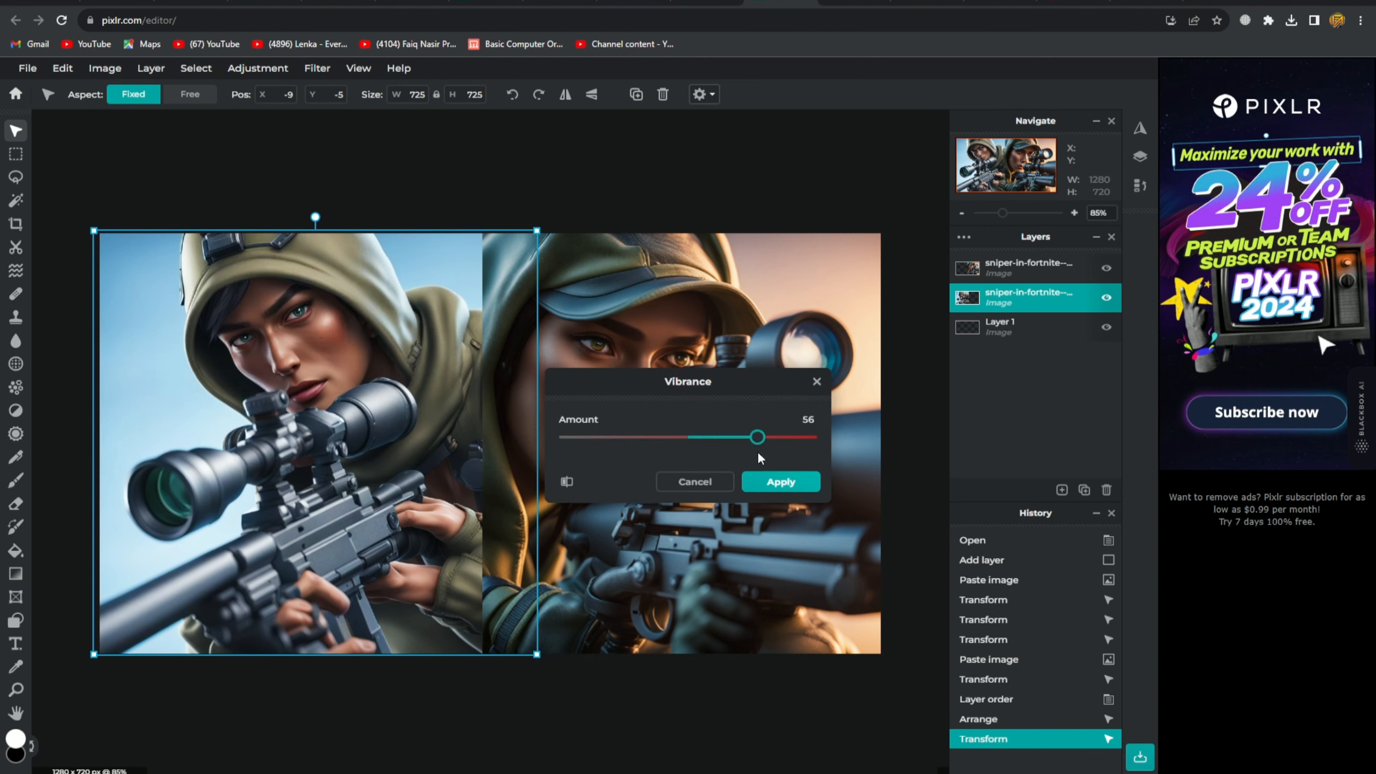
pyautogui.click(776, 482)
# - Select the capped sniper layer and apply a positive Vibrance adjustment to boost its colors
pyautogui.click(615, 286)
pyautogui.click(257, 68)
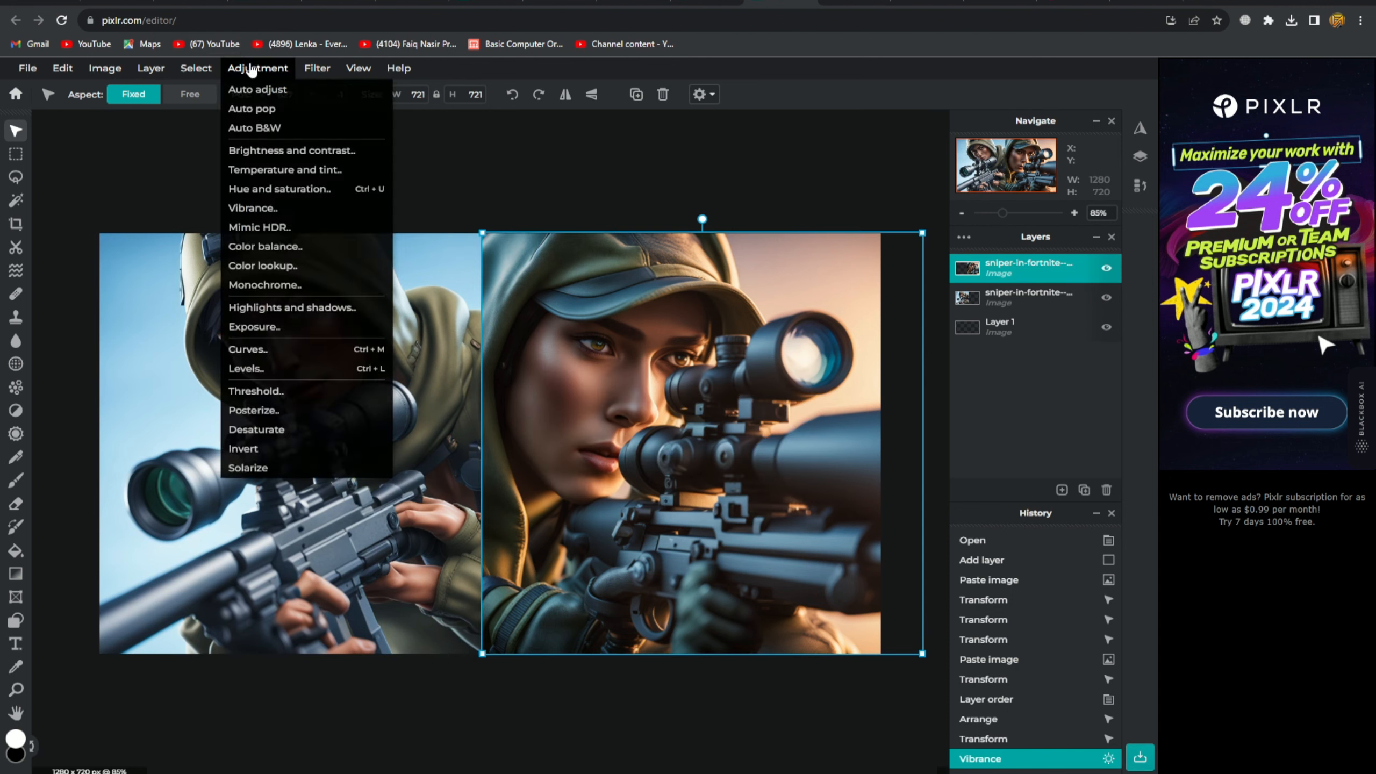
pyautogui.click(282, 208)
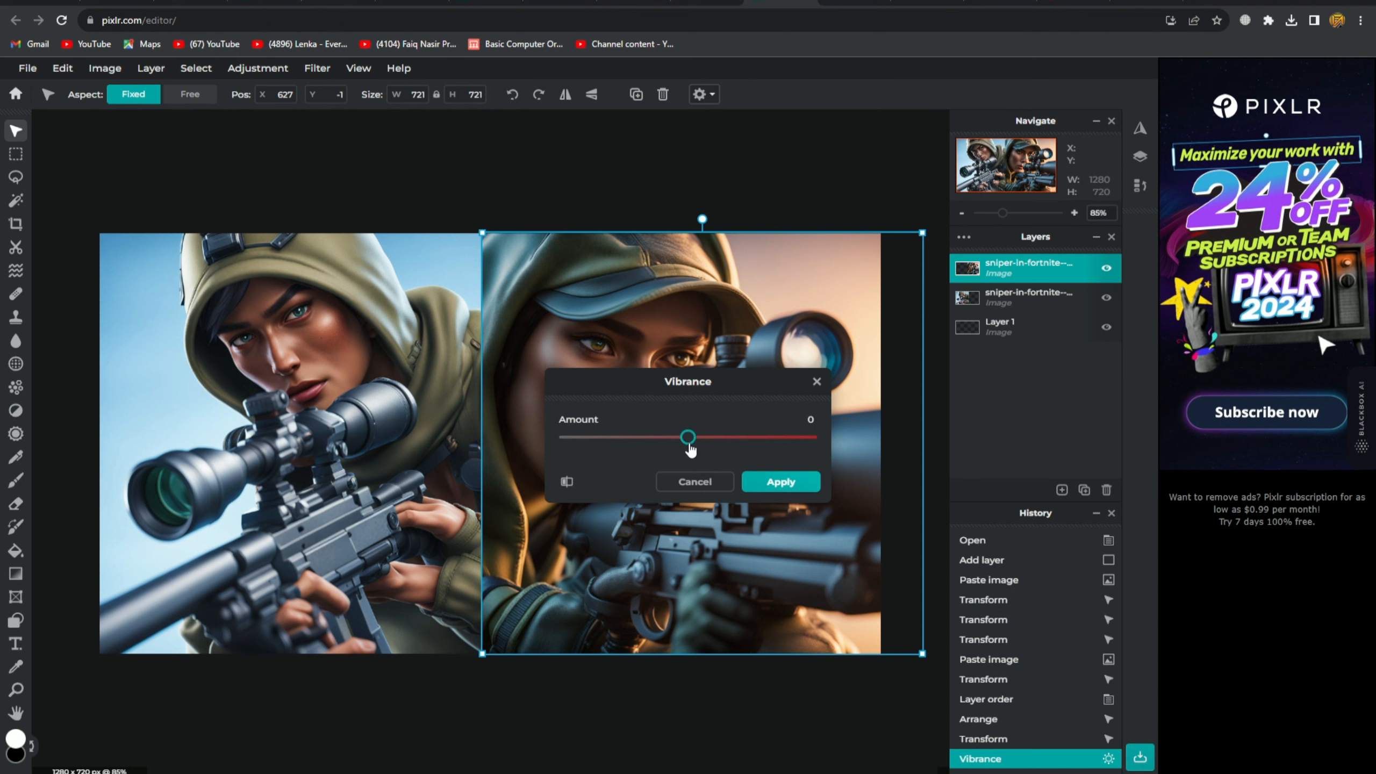
pyautogui.moveTo(688, 437); pyautogui.dragTo(728, 437)
pyautogui.click(769, 480)
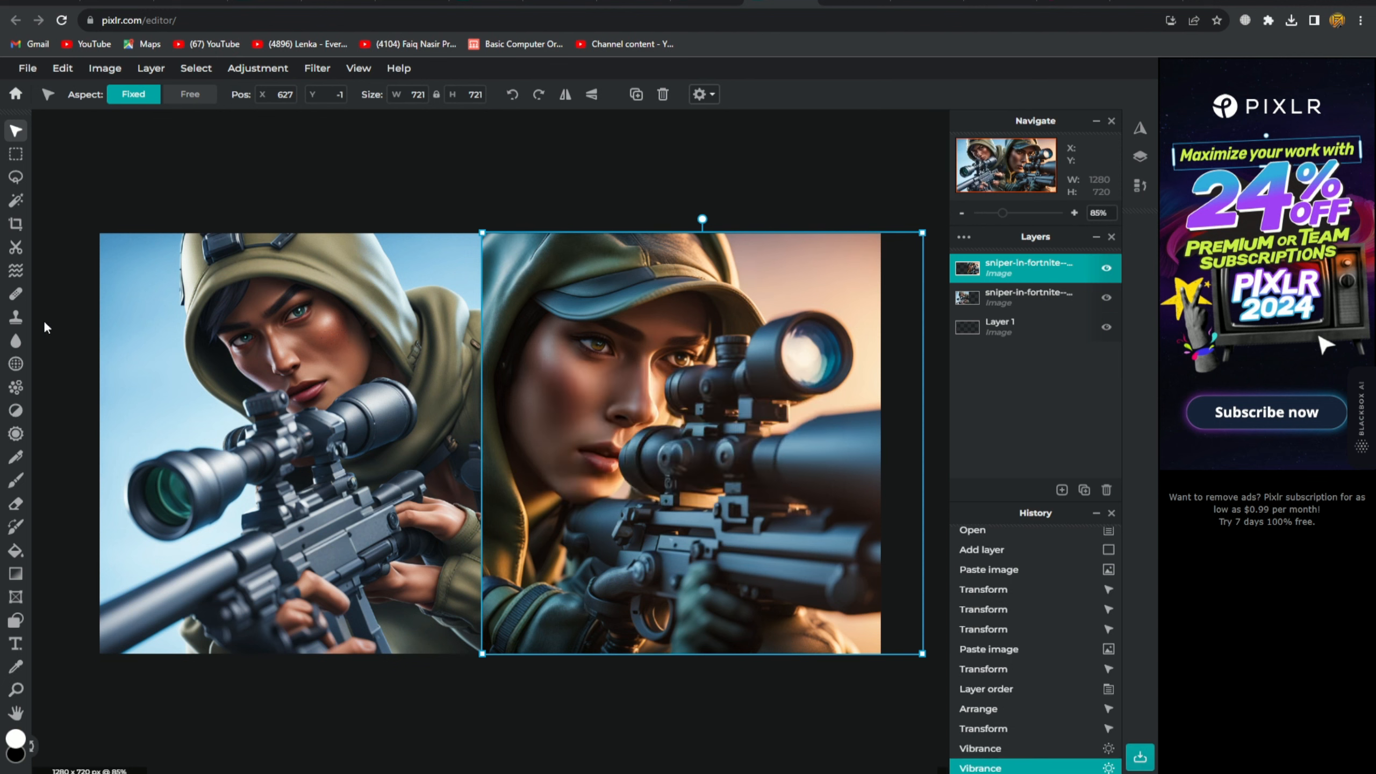
# - Add a text layer in the middle of the canvas reading "FNPLAYS" and select all its text
pyautogui.click(15, 644)
pyautogui.click(257, 560)
pyautogui.click(780, 454)
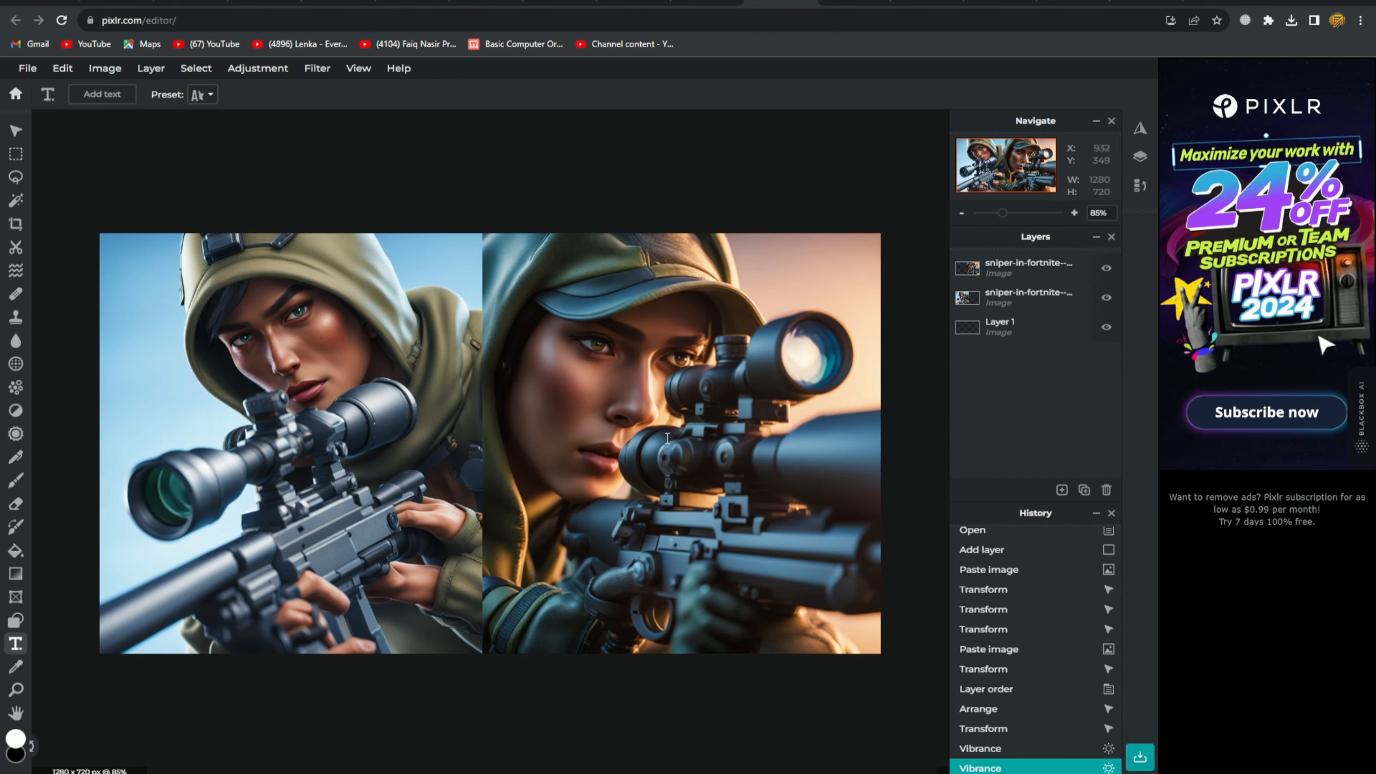
pyautogui.press('BackSpace')
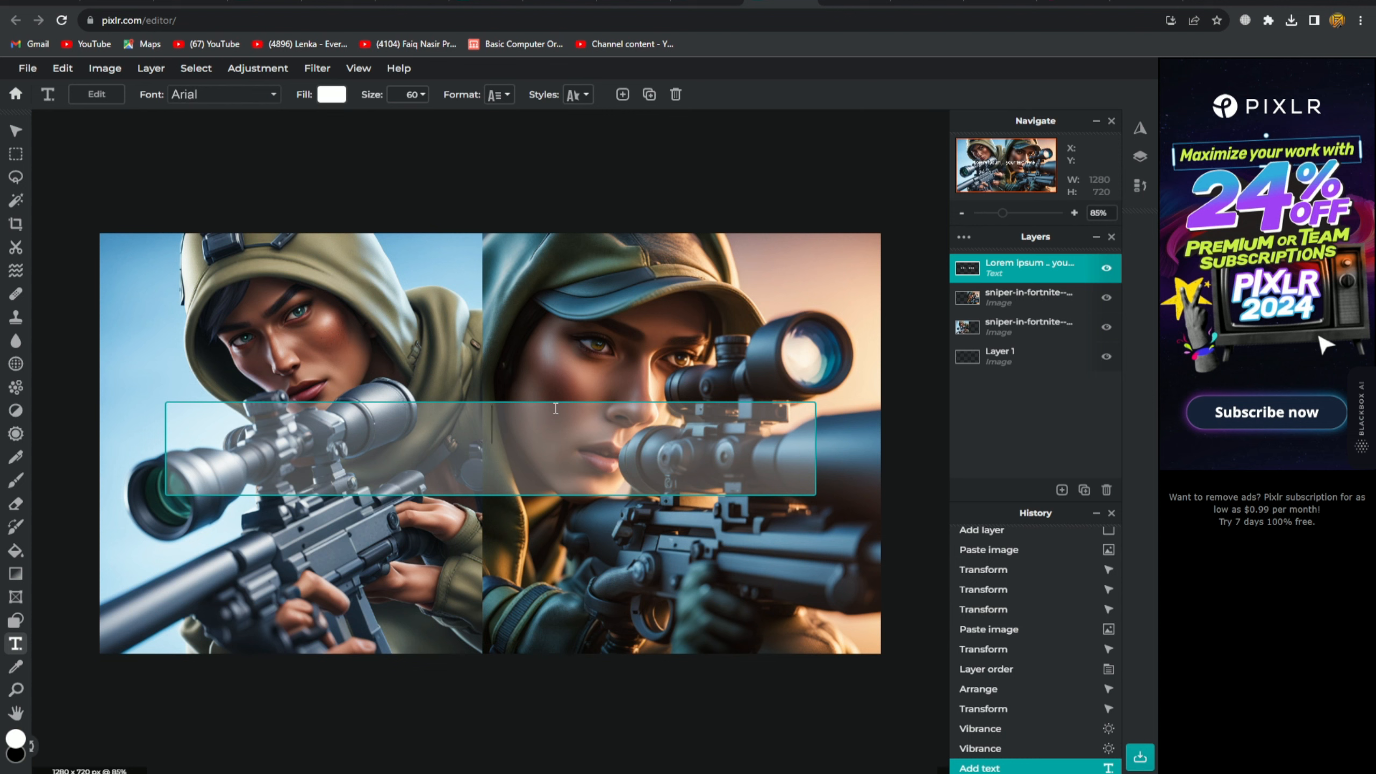
pyautogui.write('FNPLAYS')
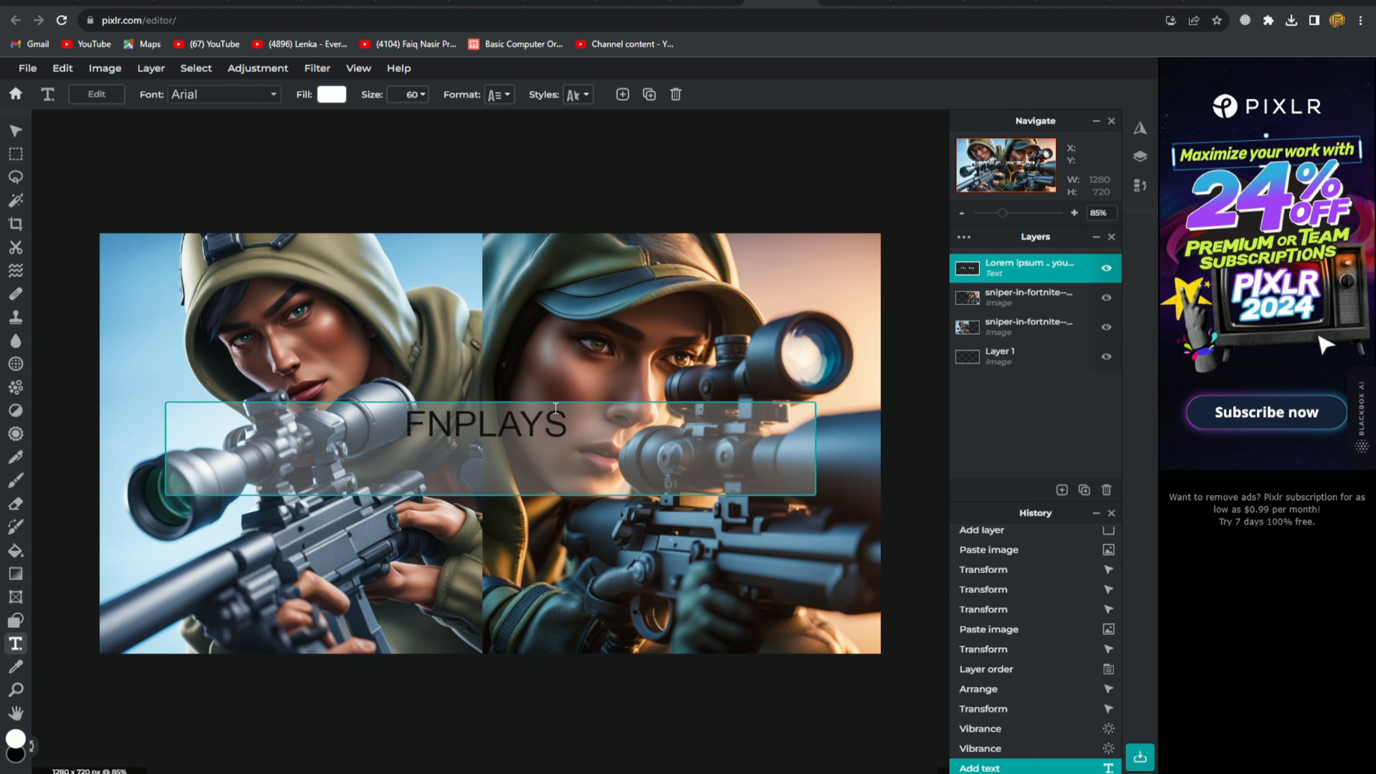
pyautogui.hotkey('ctrl', 'a')
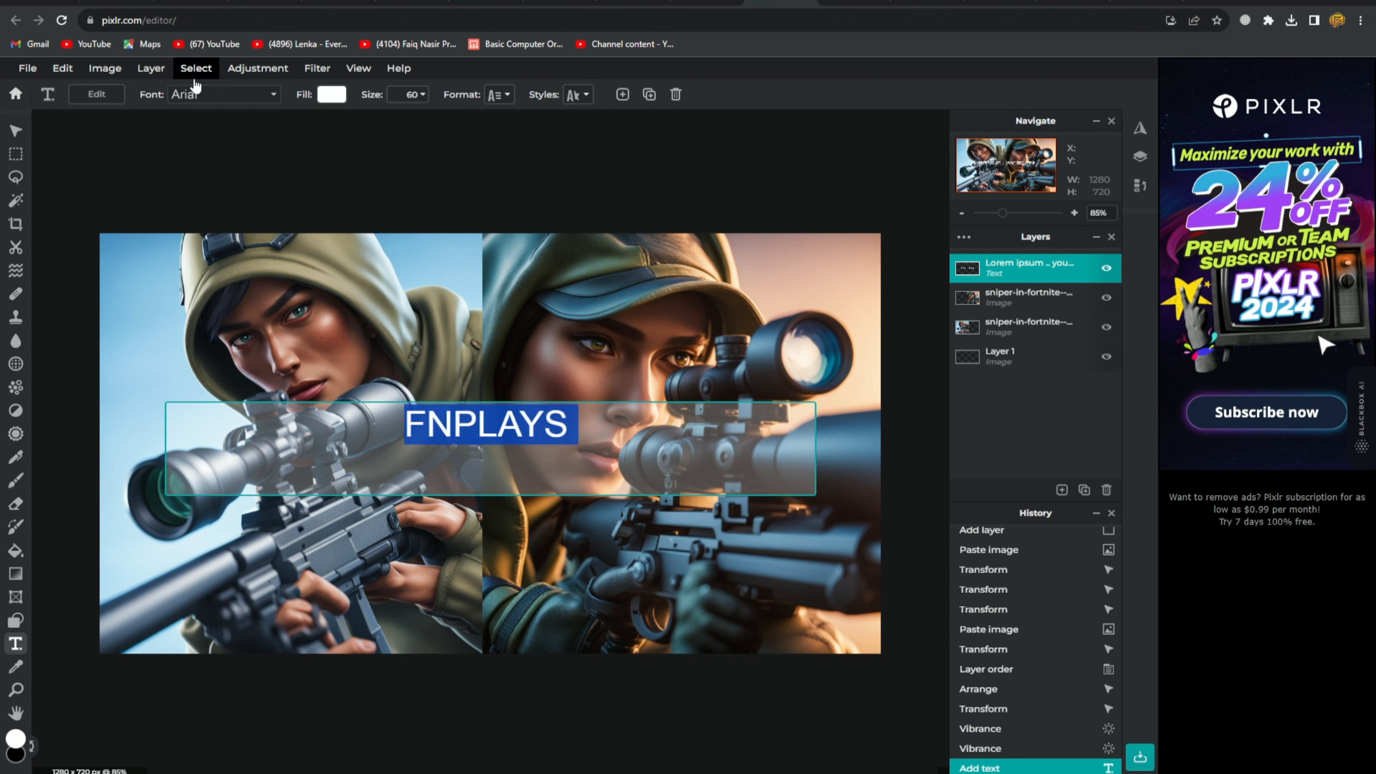
# - Change the font of the FNPLAYS text to Bohrom
pyautogui.click(238, 102)
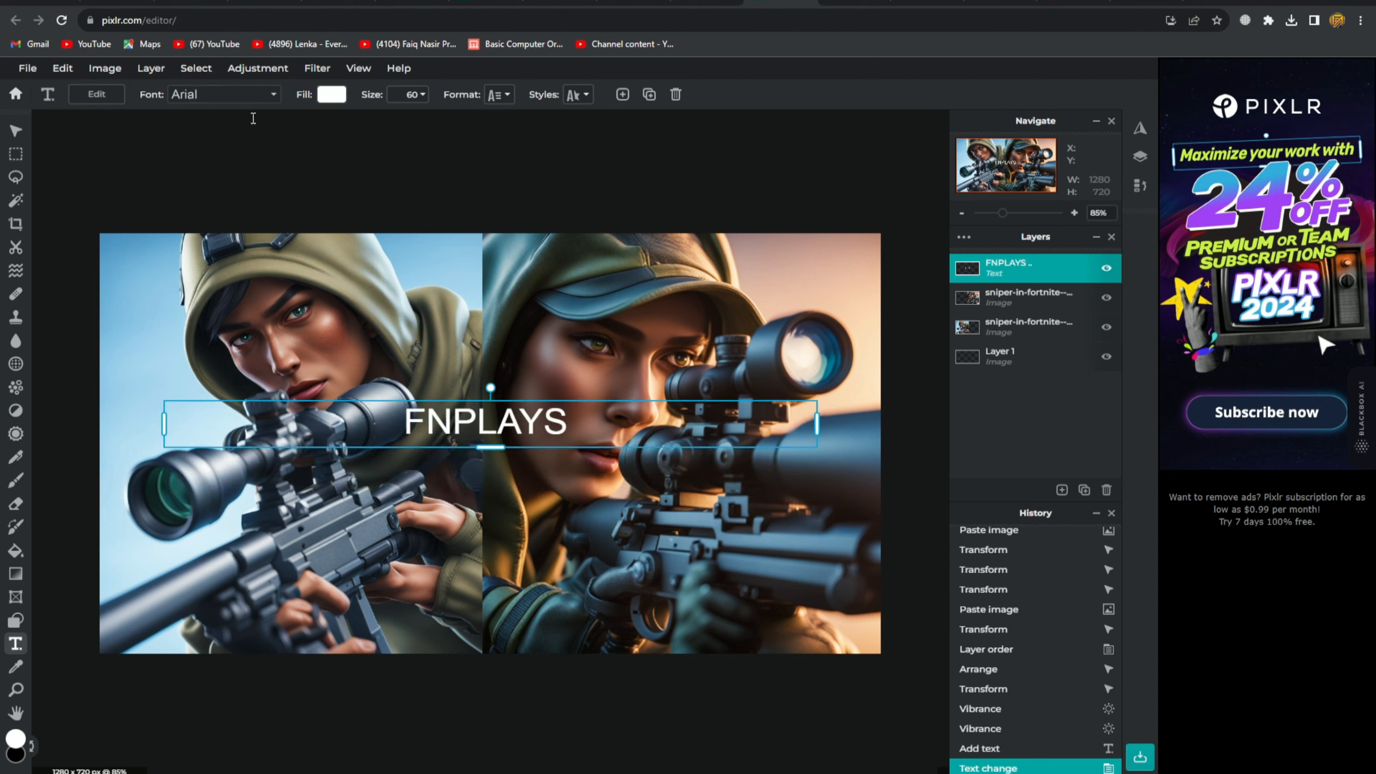
pyautogui.click(265, 98)
pyautogui.scroll(-9, 238, 315)
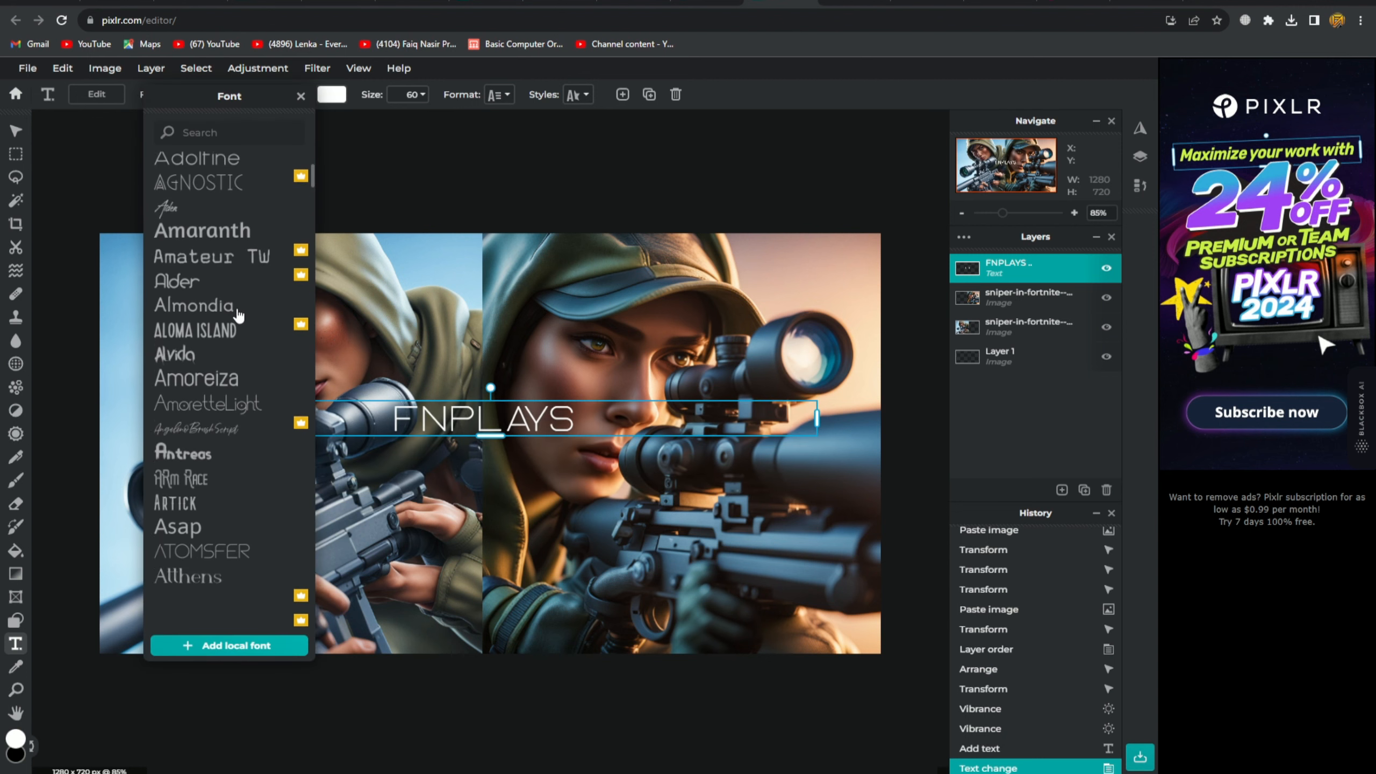
pyautogui.click(187, 449)
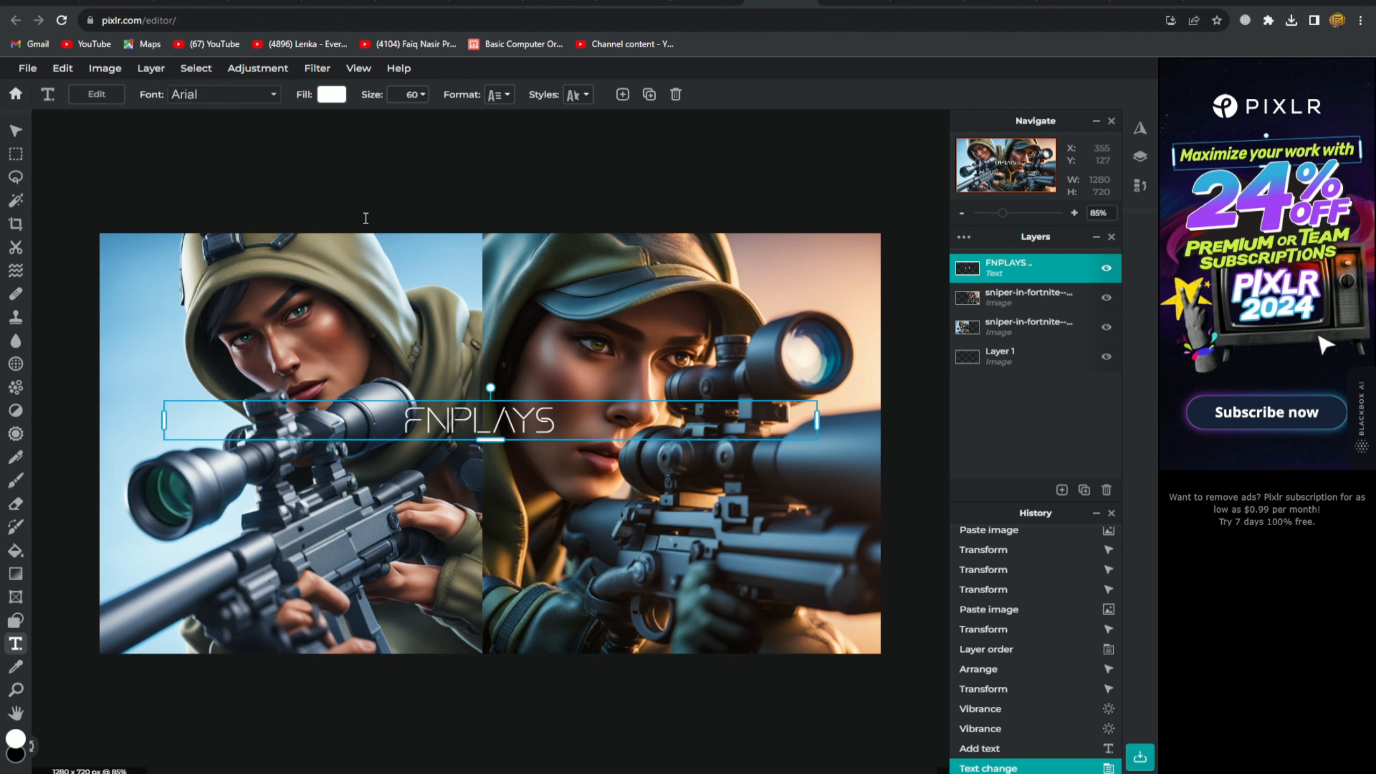
# - Give the FNPLAYS text a black outline with a size of 50
pyautogui.click(498, 95)
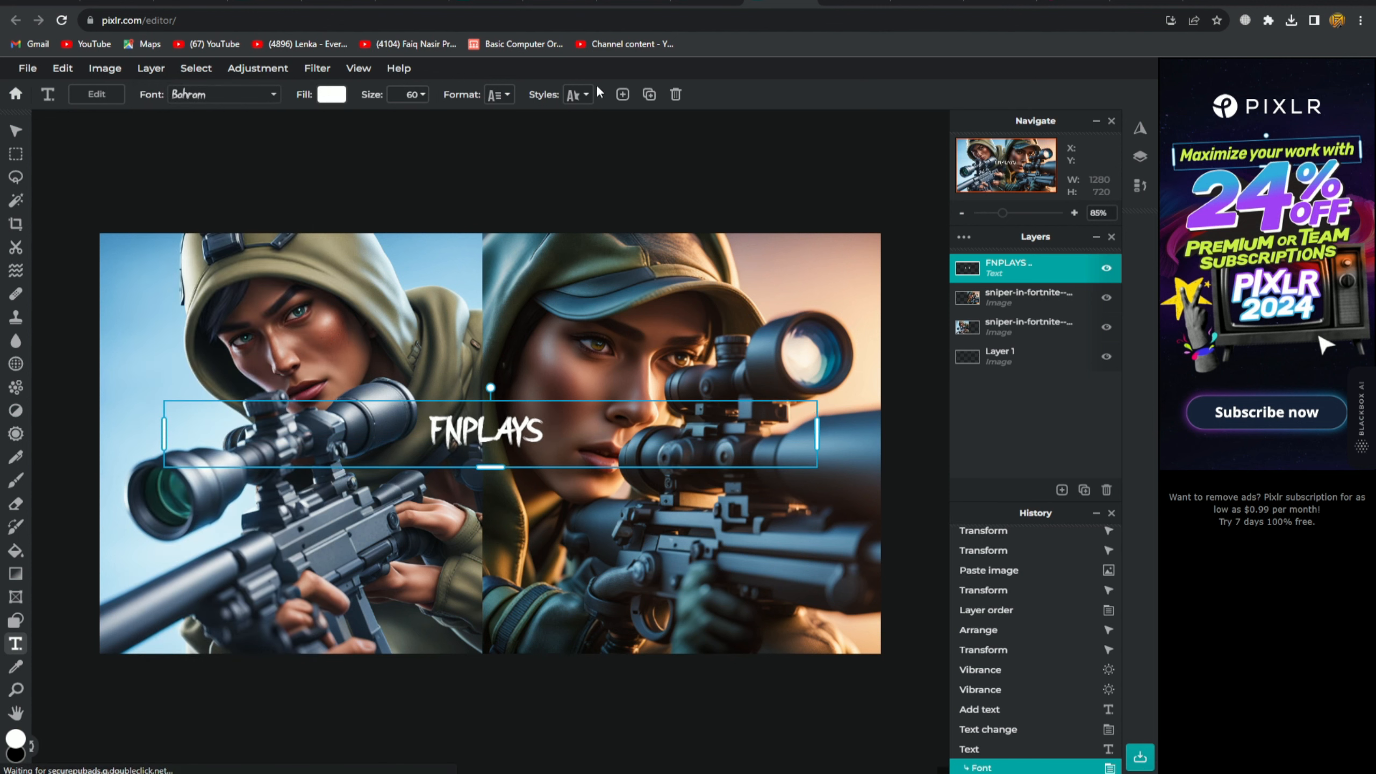
pyautogui.click(577, 95)
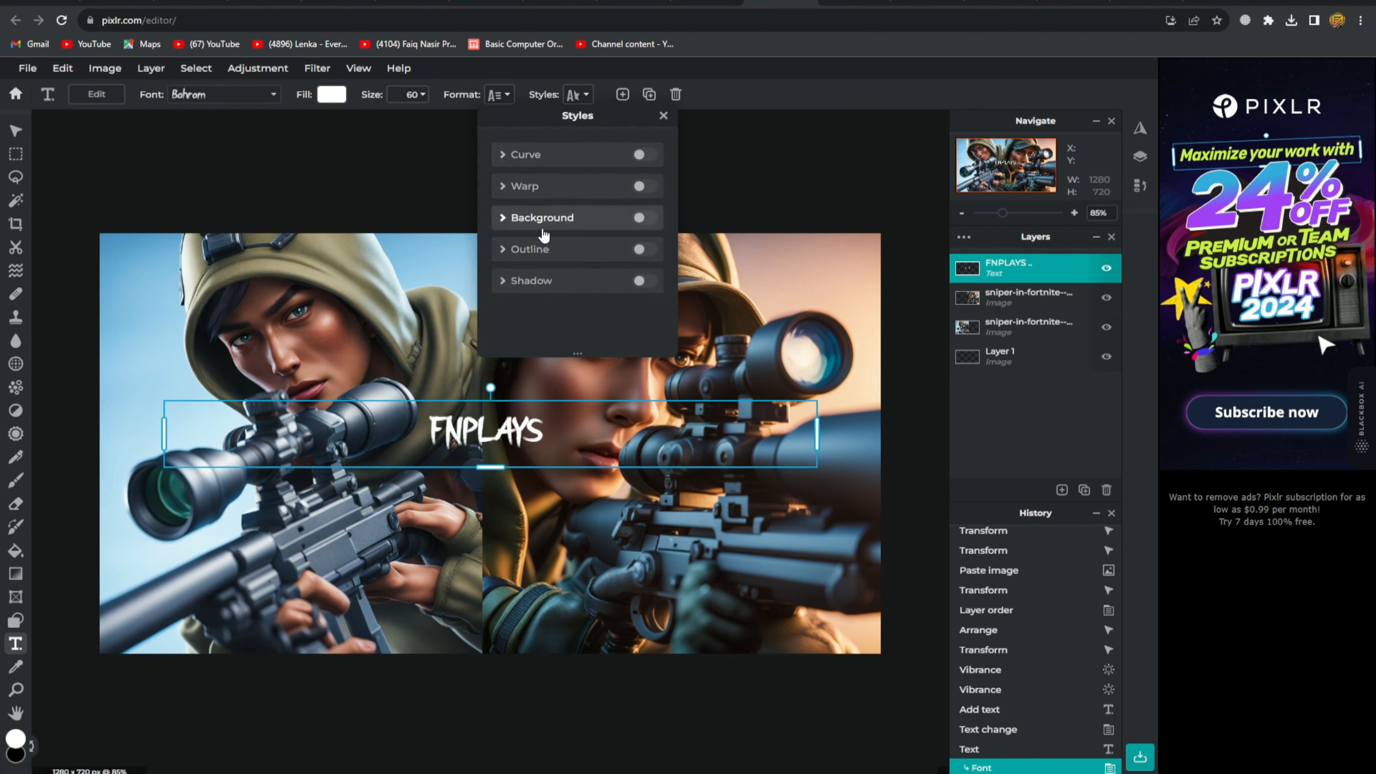
pyautogui.click(642, 251)
pyautogui.click(655, 281)
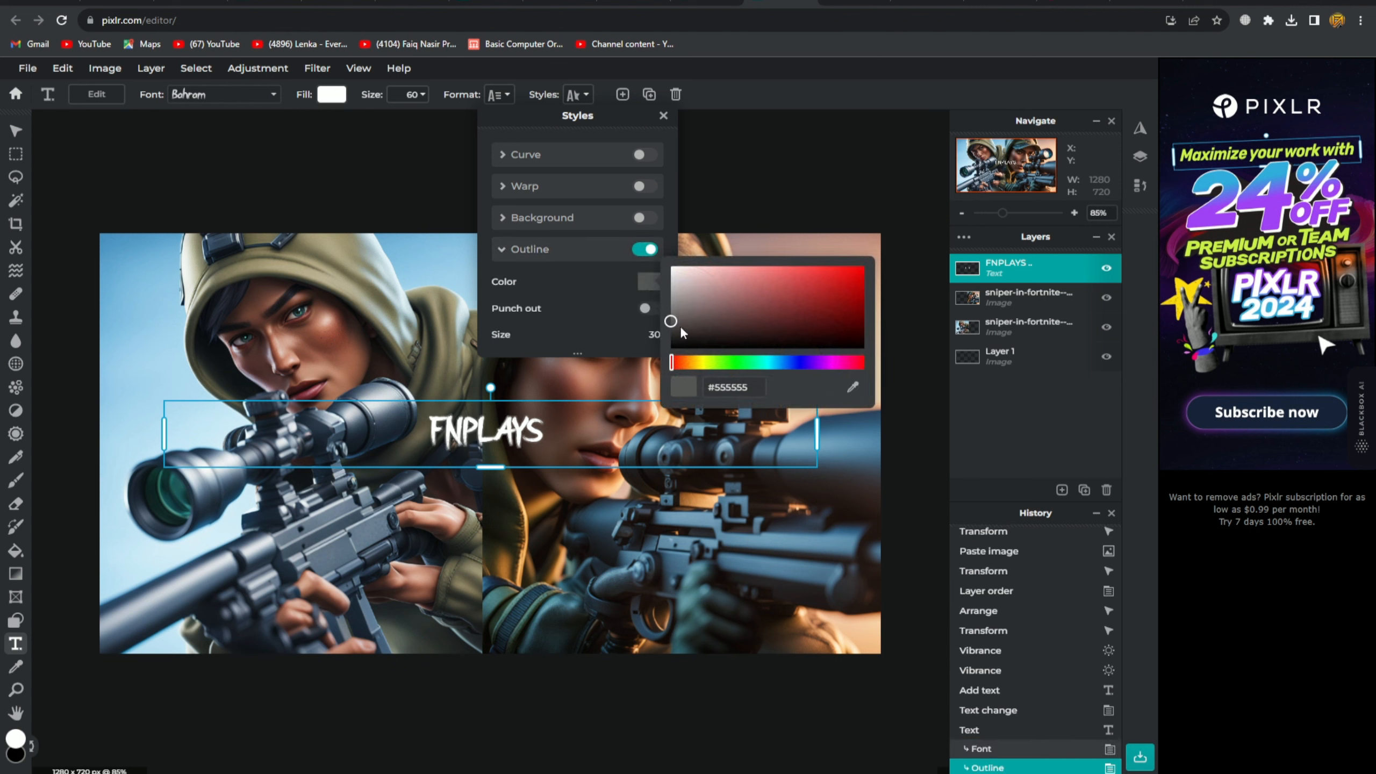
pyautogui.moveTo(674, 324); pyautogui.dragTo(751, 376)
pyautogui.click(582, 349)
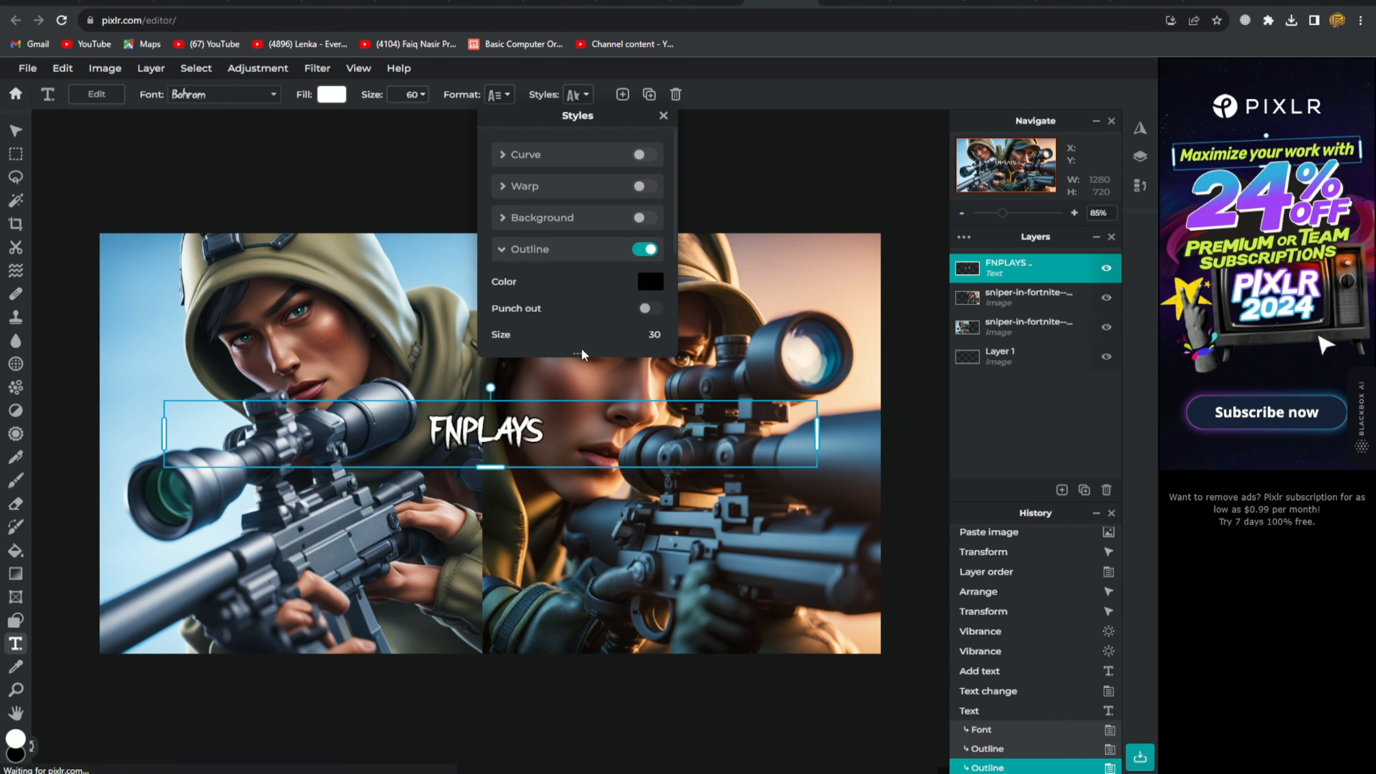
pyautogui.click(645, 333)
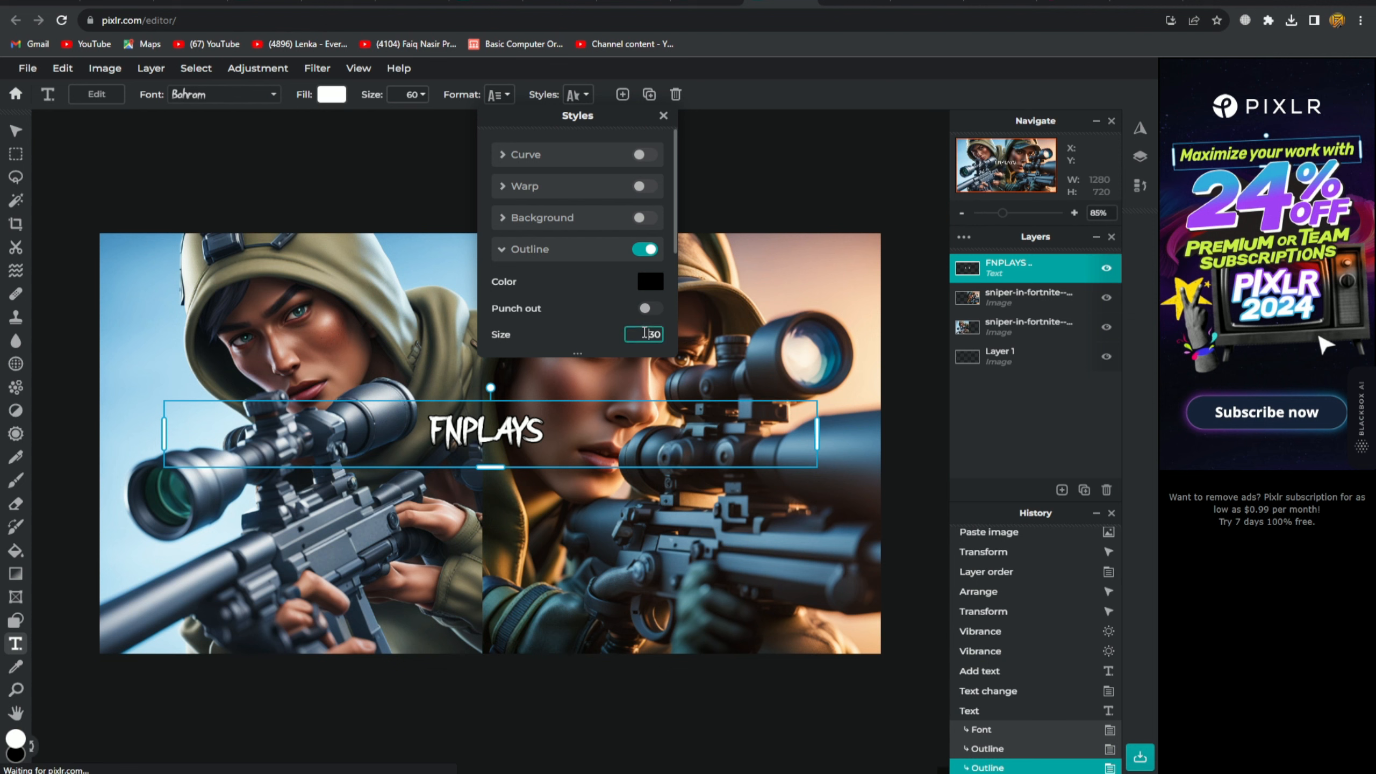
pyautogui.scroll(-3, 574, 333)
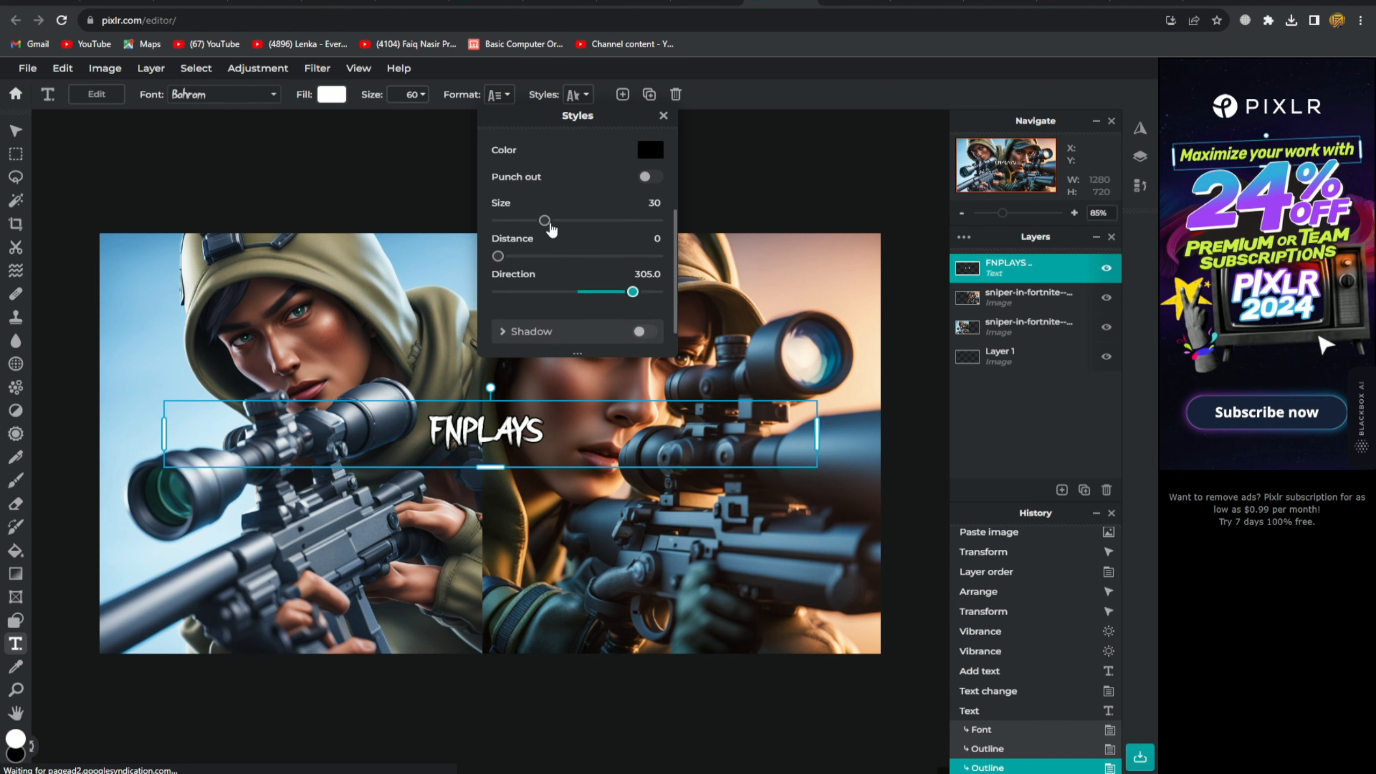
pyautogui.moveTo(546, 221); pyautogui.dragTo(577, 227)
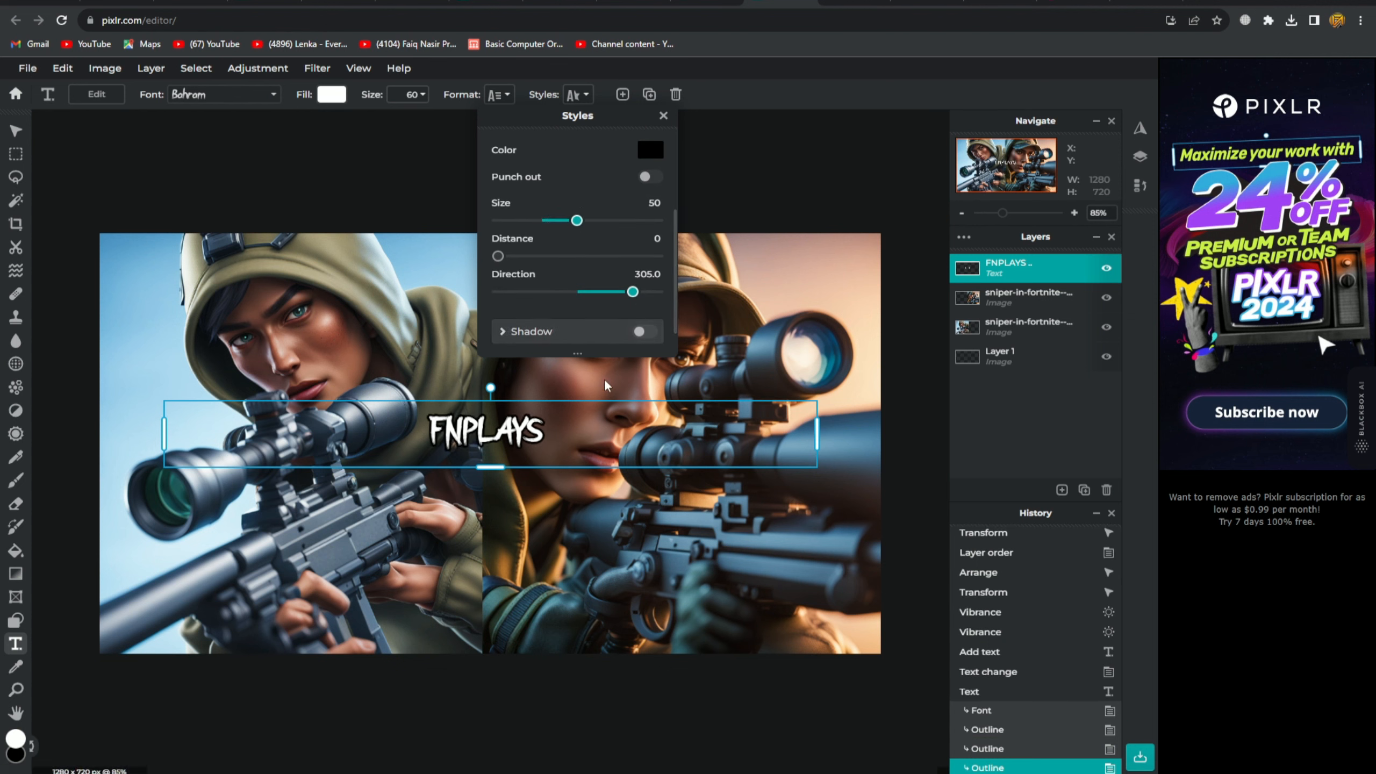
pyautogui.click(819, 189)
# - Scale the FNPLAYS text box to about 215 px high, place the text in the canvas's lower left area and deselect it
pyautogui.moveTo(505, 468); pyautogui.dragTo(505, 547)
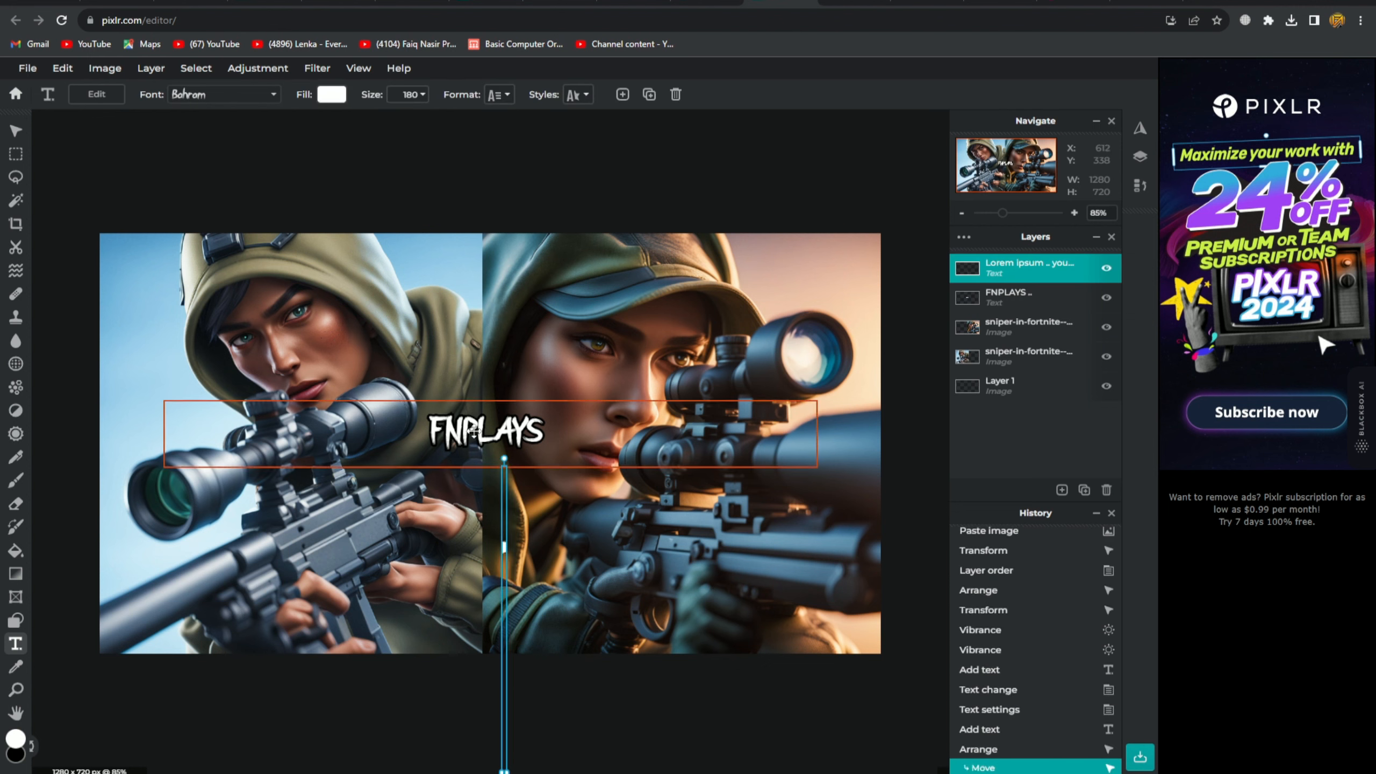
pyautogui.click(495, 442)
pyautogui.click(15, 131)
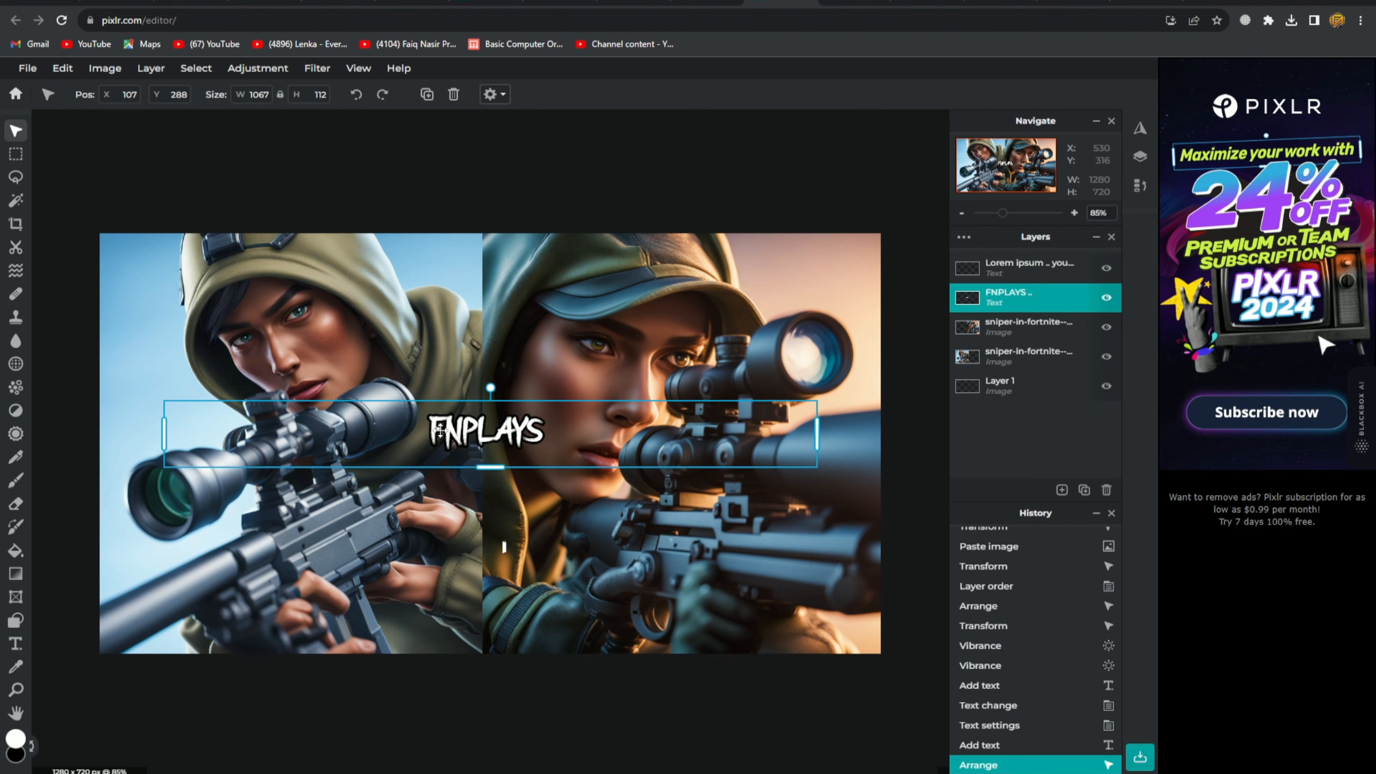
pyautogui.moveTo(495, 467); pyautogui.dragTo(494, 528)
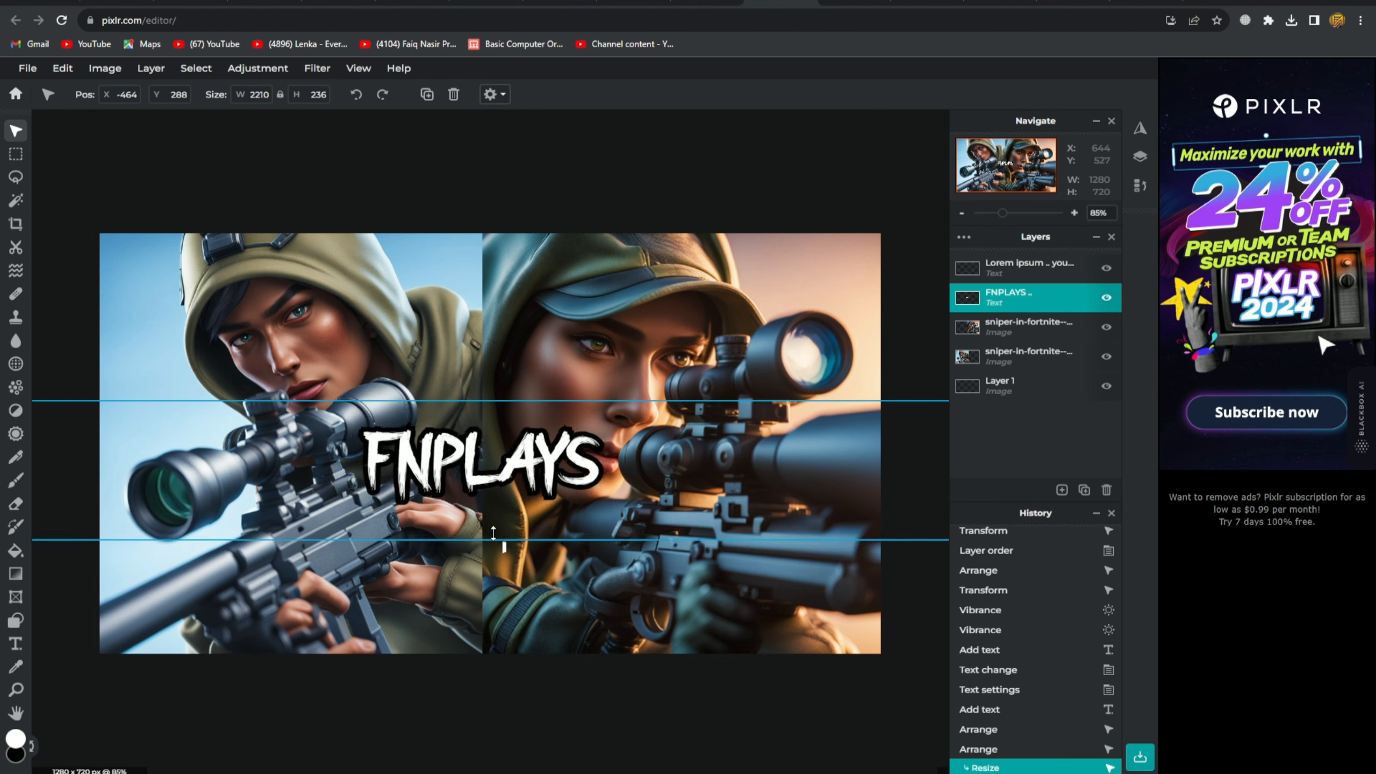
pyautogui.moveTo(520, 464); pyautogui.dragTo(293, 591)
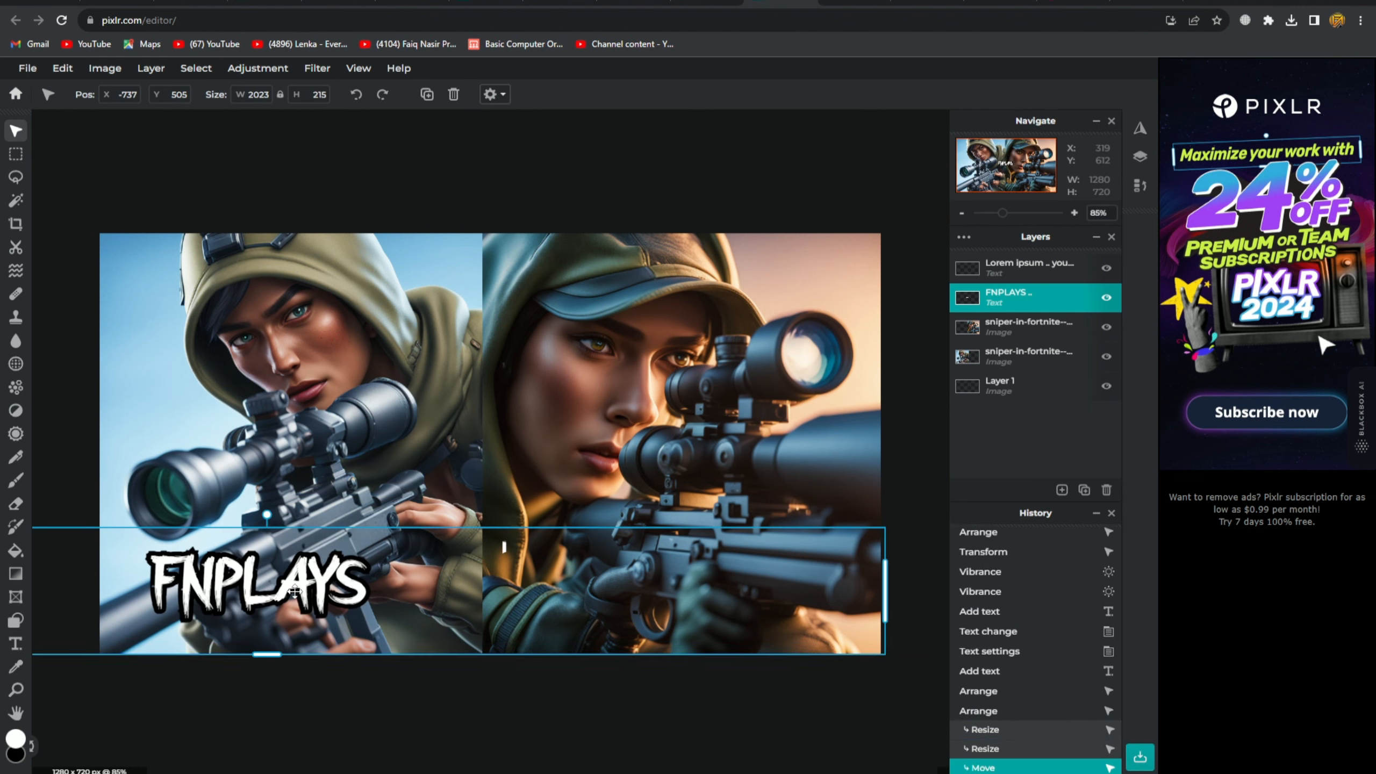
pyautogui.click(462, 188)
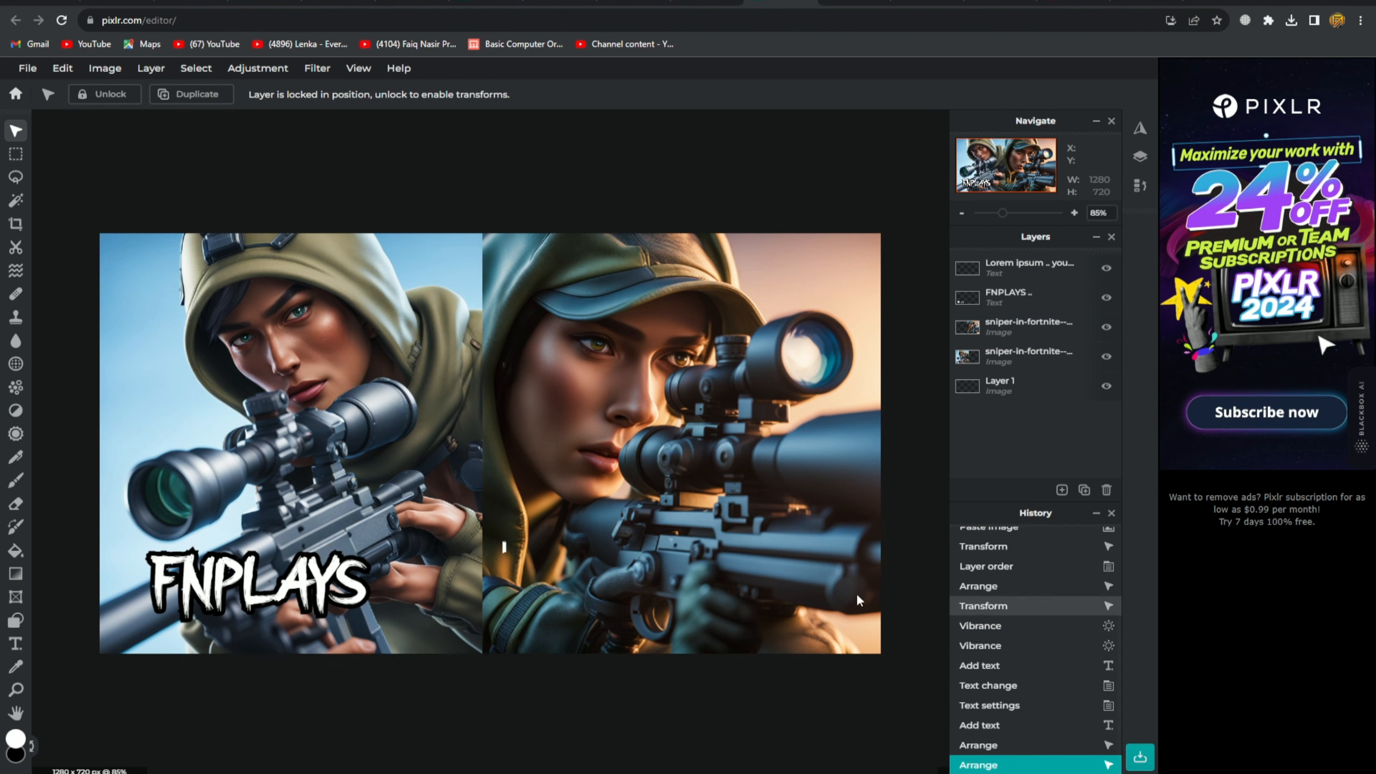
# - Save the thumbnail as a transparent PNG named "fortnite s" in the Documents folder and dismiss the sign-up offer
pyautogui.click(27, 68)
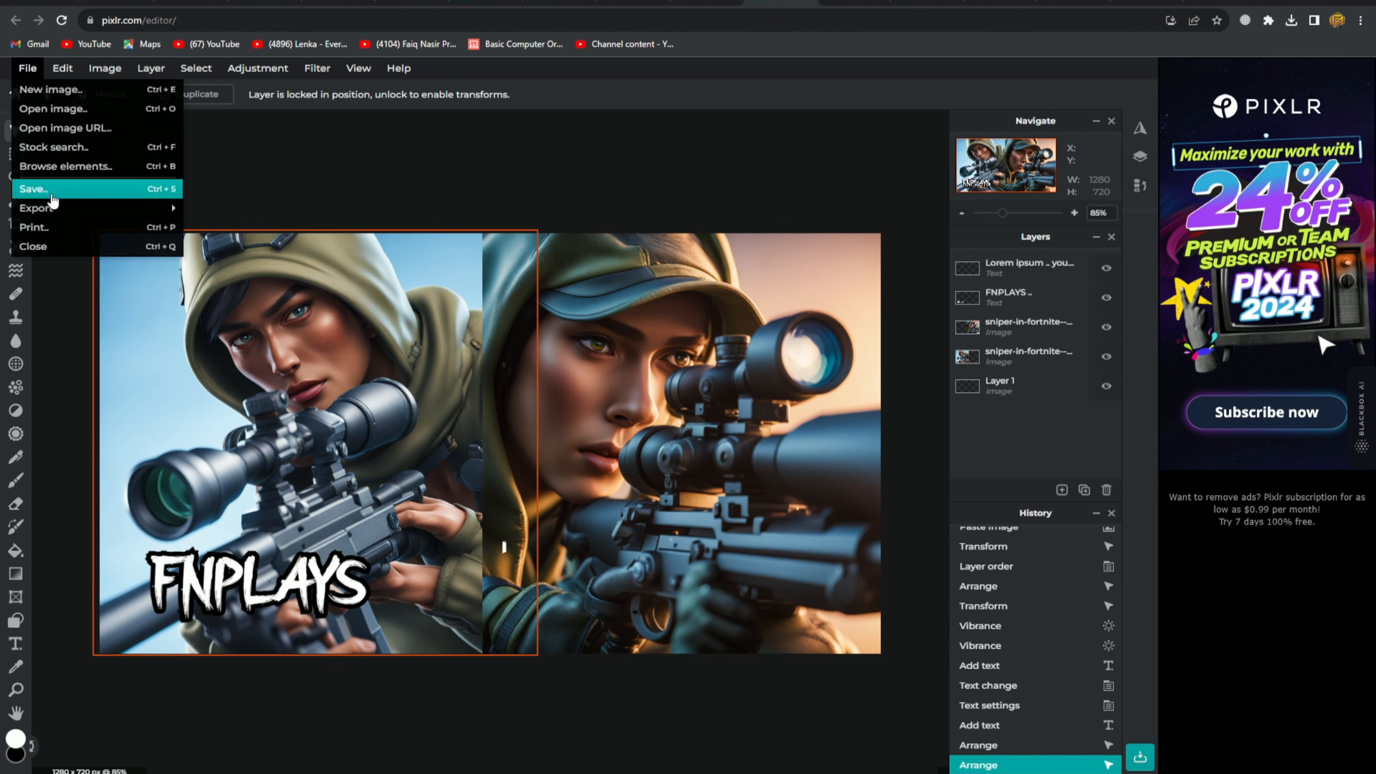
pyautogui.click(52, 189)
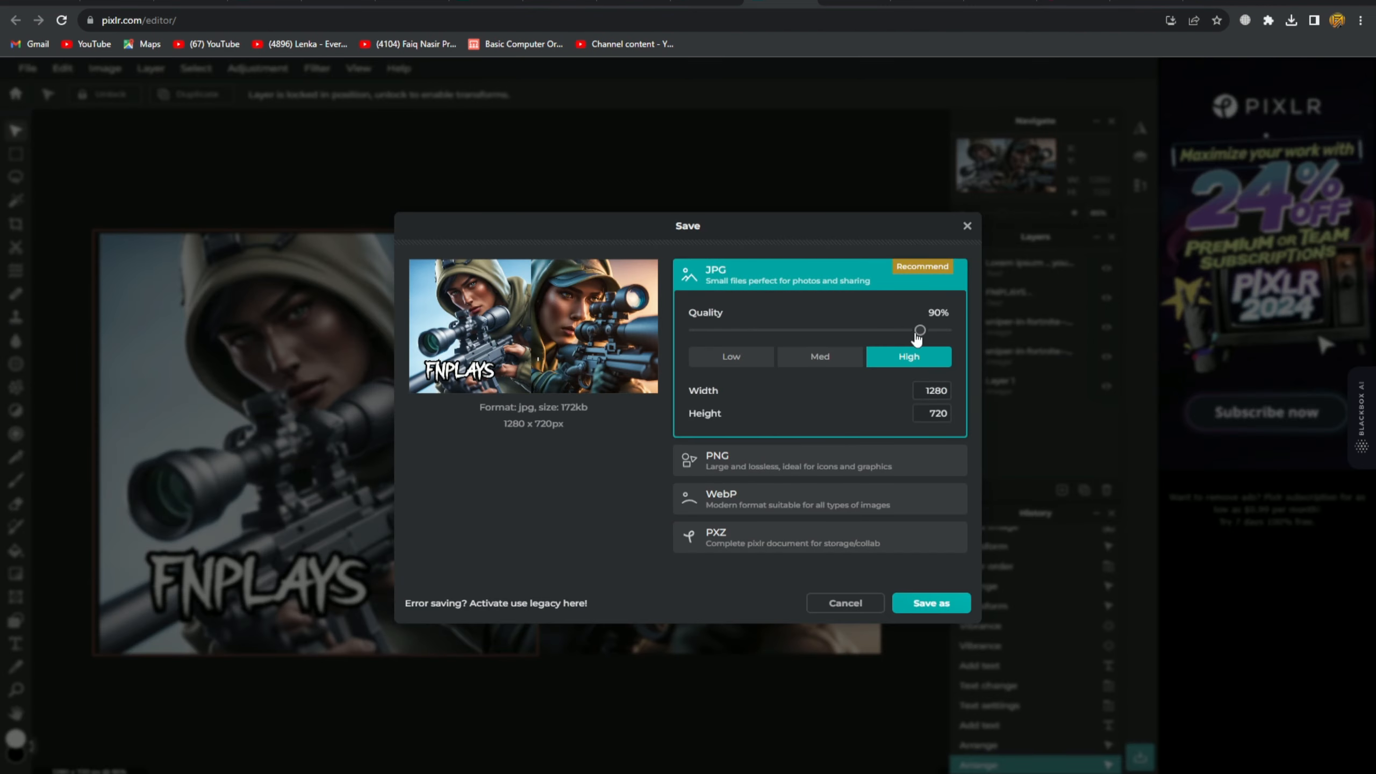
pyautogui.moveTo(919, 330); pyautogui.dragTo(957, 320)
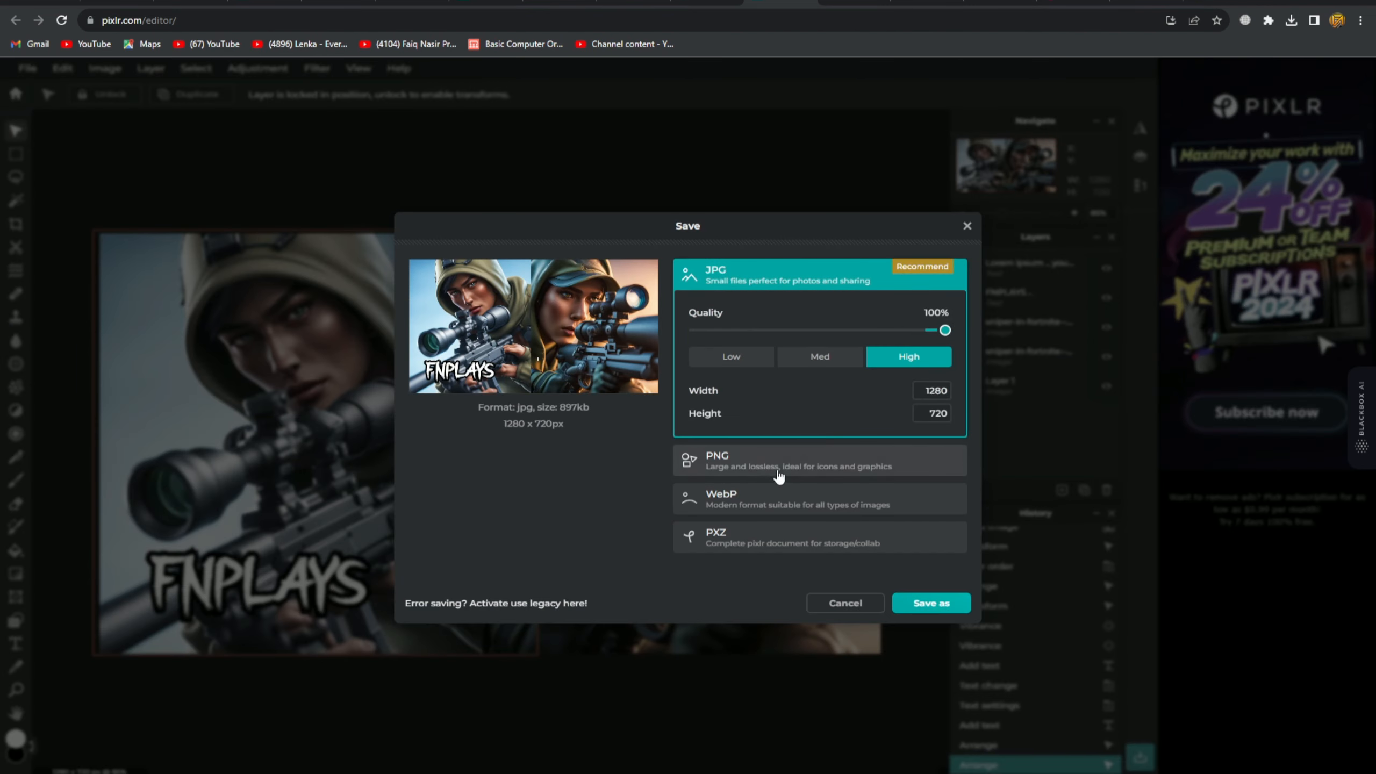
pyautogui.click(747, 468)
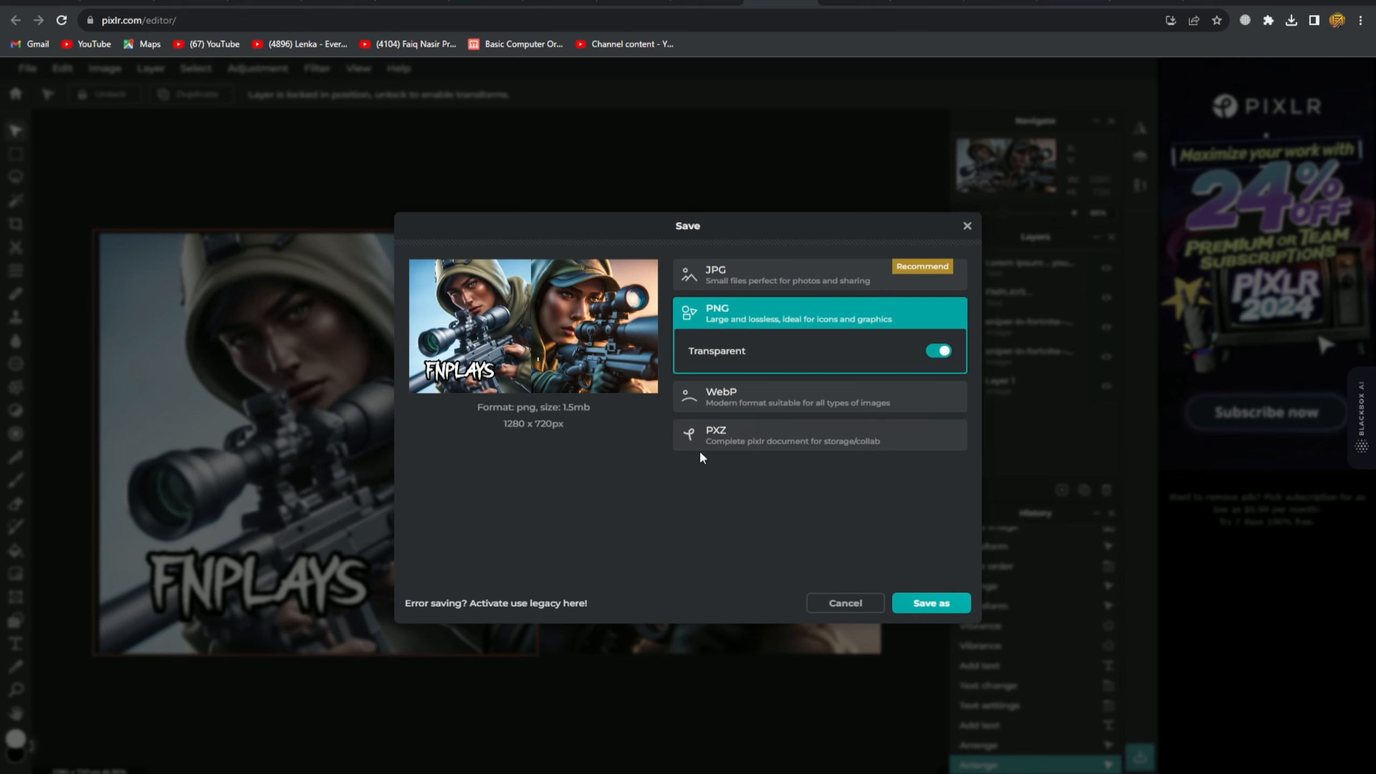
pyautogui.click(941, 606)
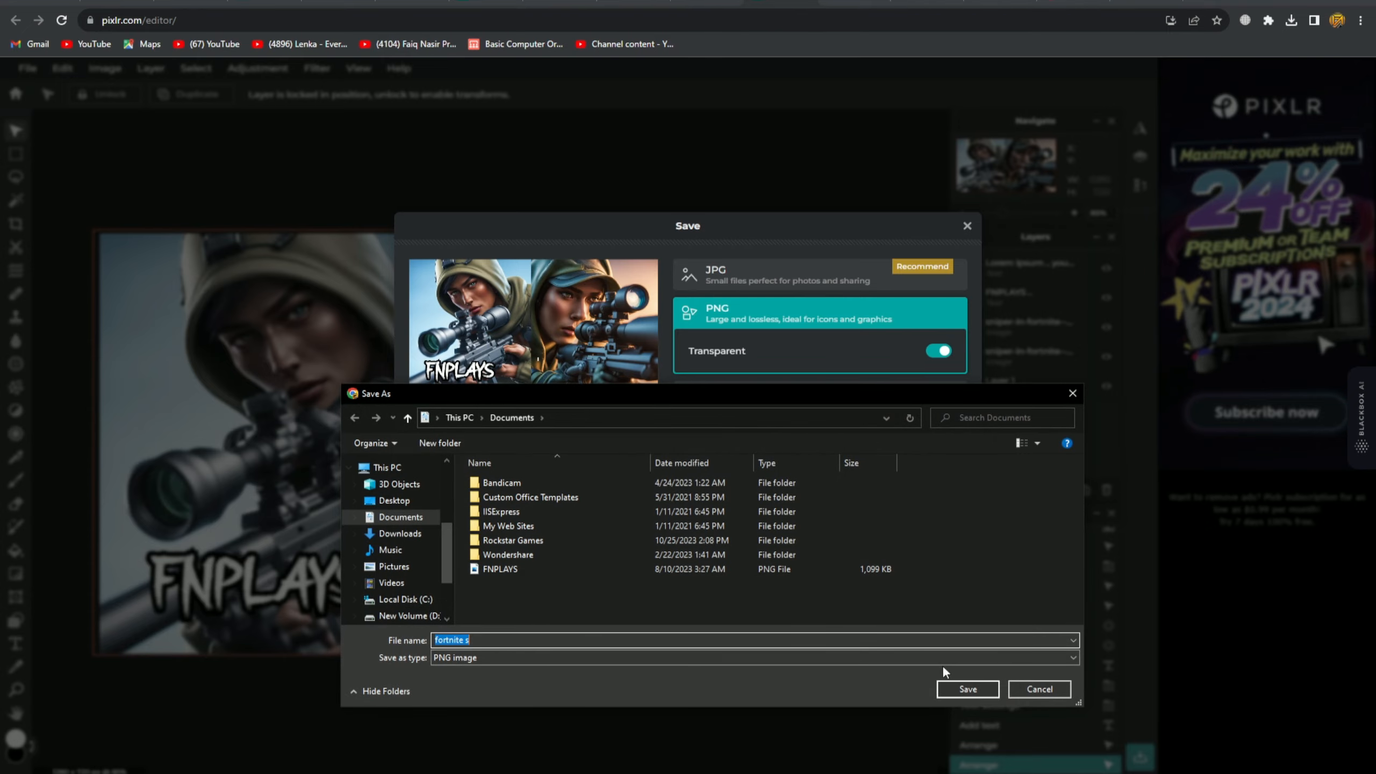
pyautogui.click(966, 689)
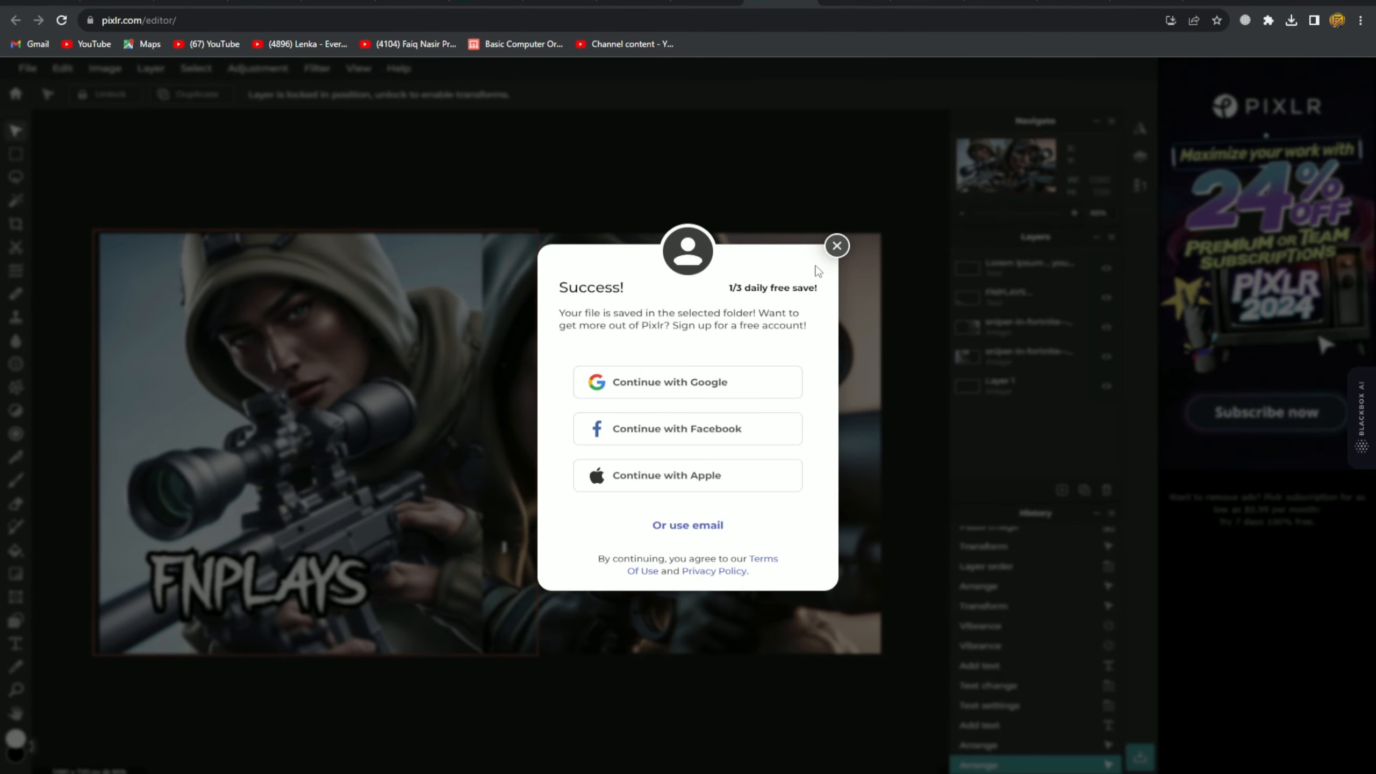
pyautogui.click(837, 245)
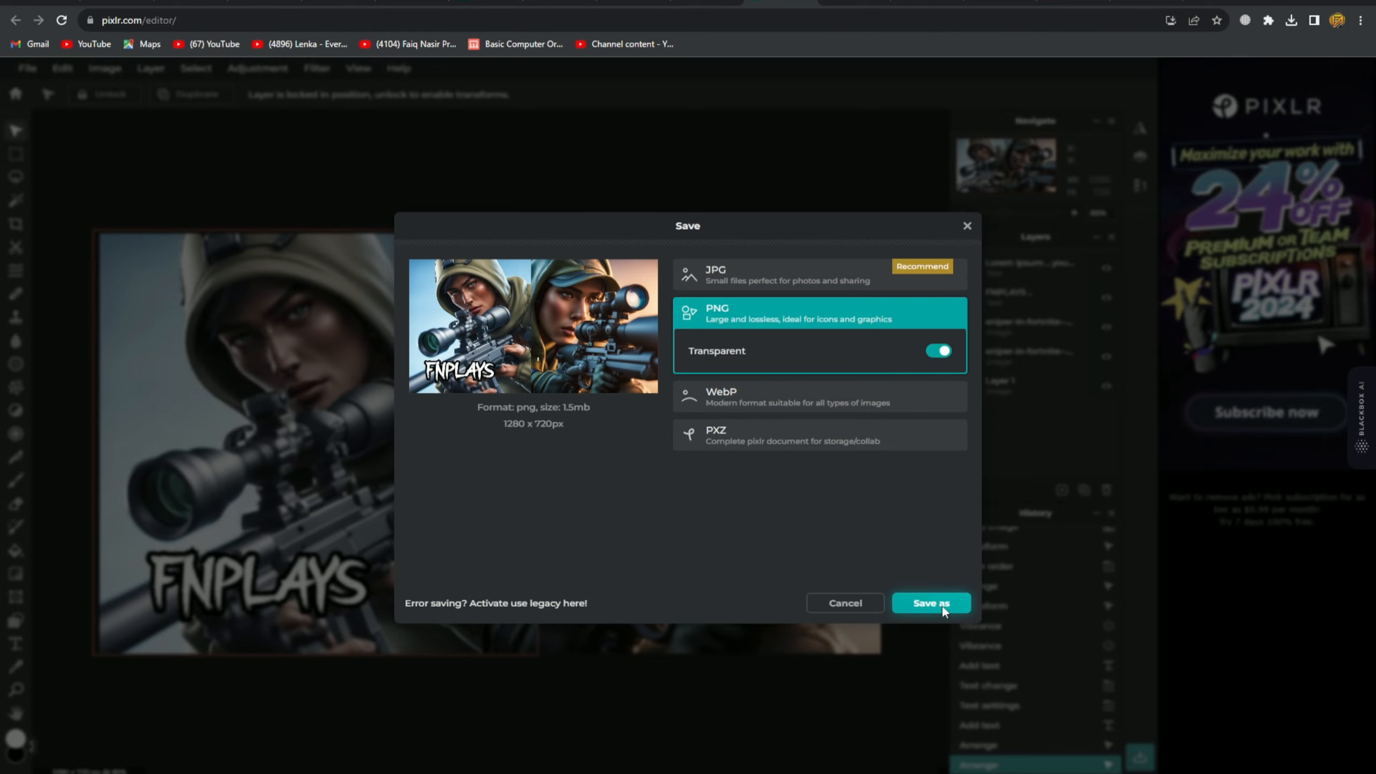
# - Save the PNG "fortnite s" to Documents once more and return to the canvas
pyautogui.click(943, 608)
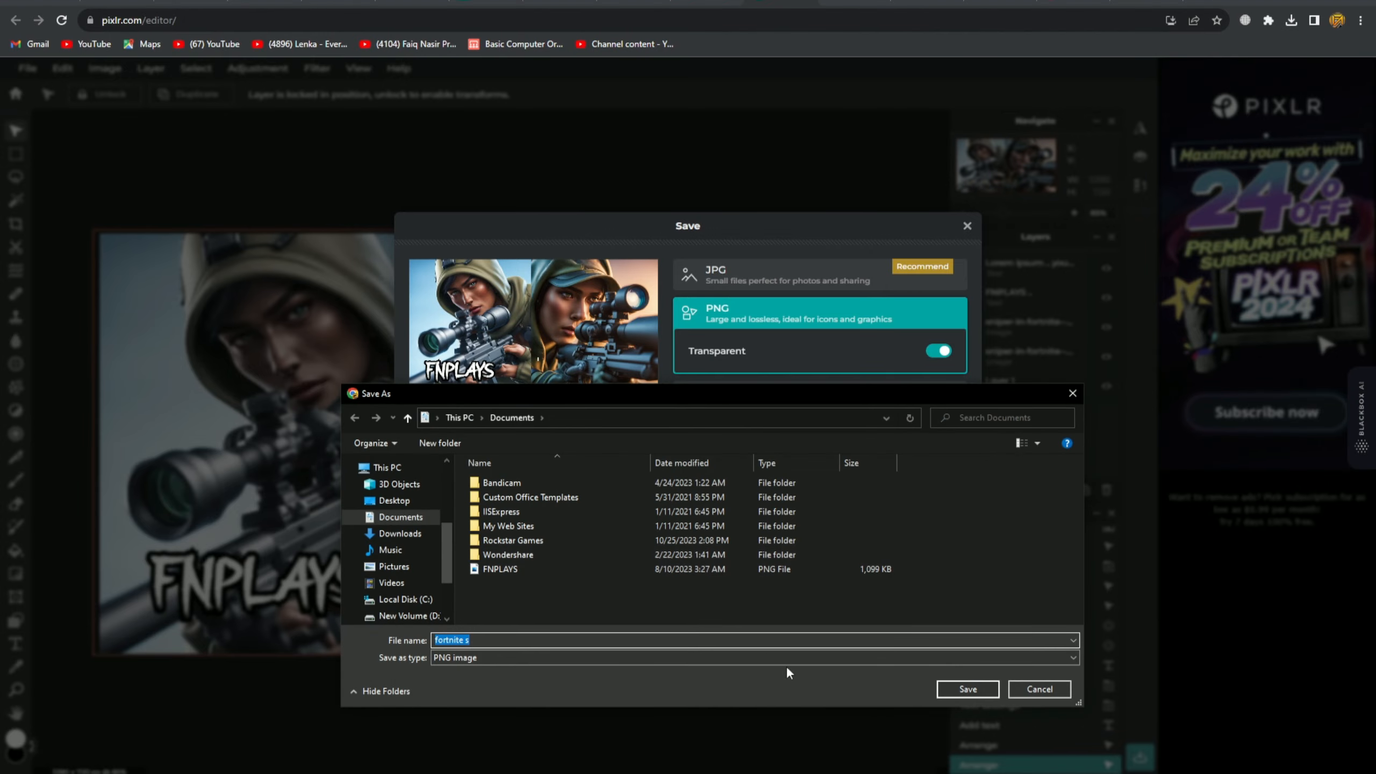
pyautogui.click(967, 689)
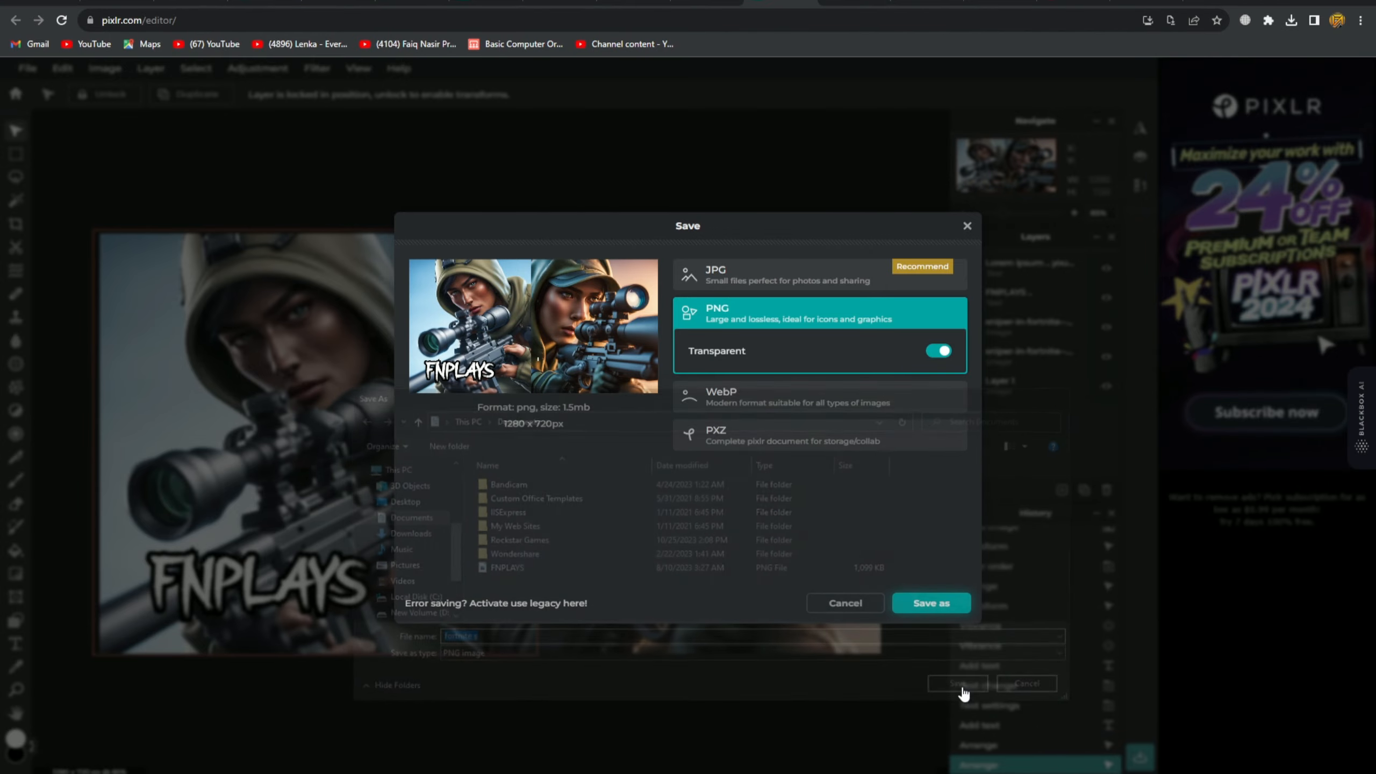
pyautogui.click(836, 246)
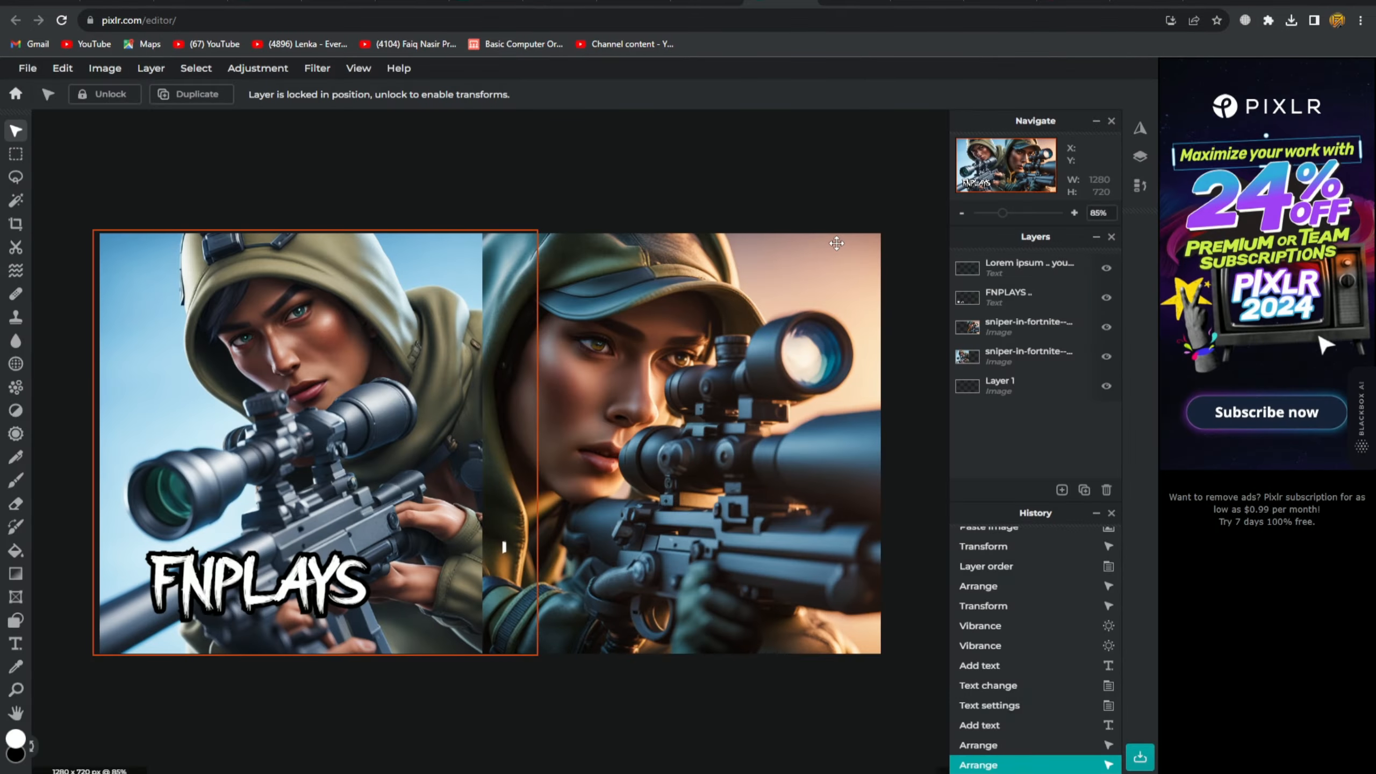